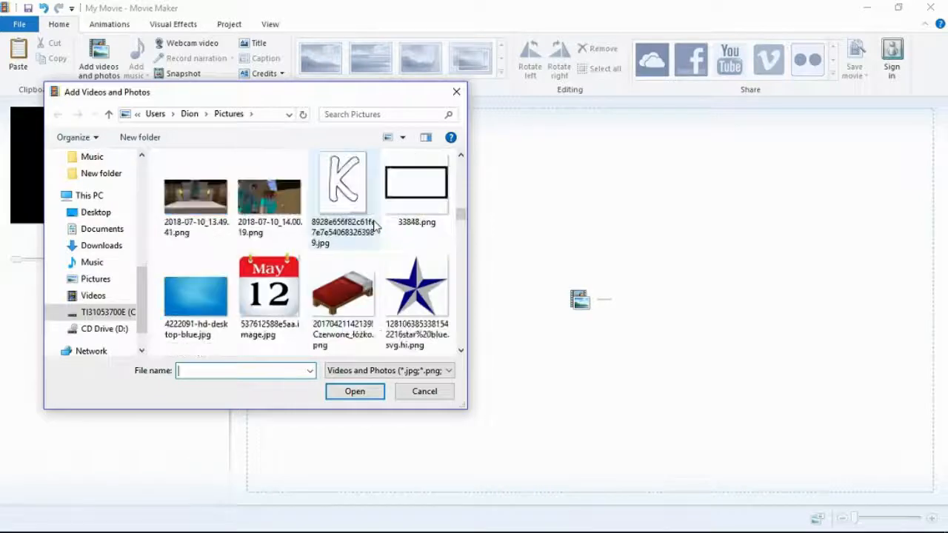
- Select the star, orange abstract and STOP MOTION images in the file dialog and add them as clips
scroll(399, 200, "down", 2)
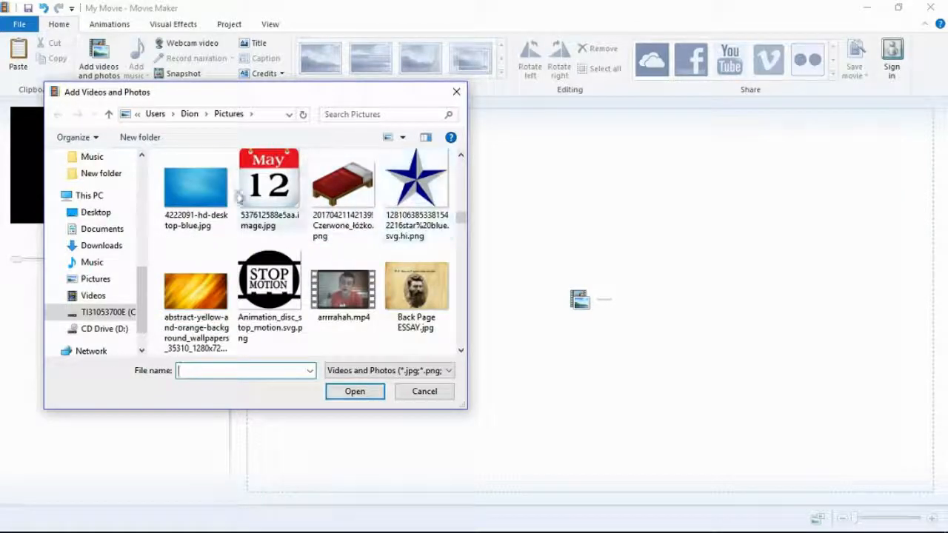
left_click(214, 192)
scroll(213, 192, "up", 1)
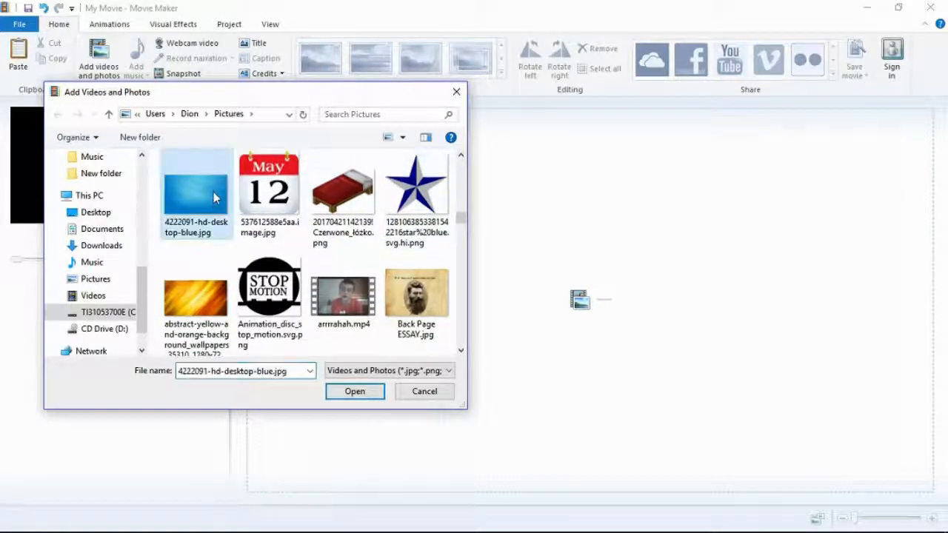
left_click(419, 196, "shift")
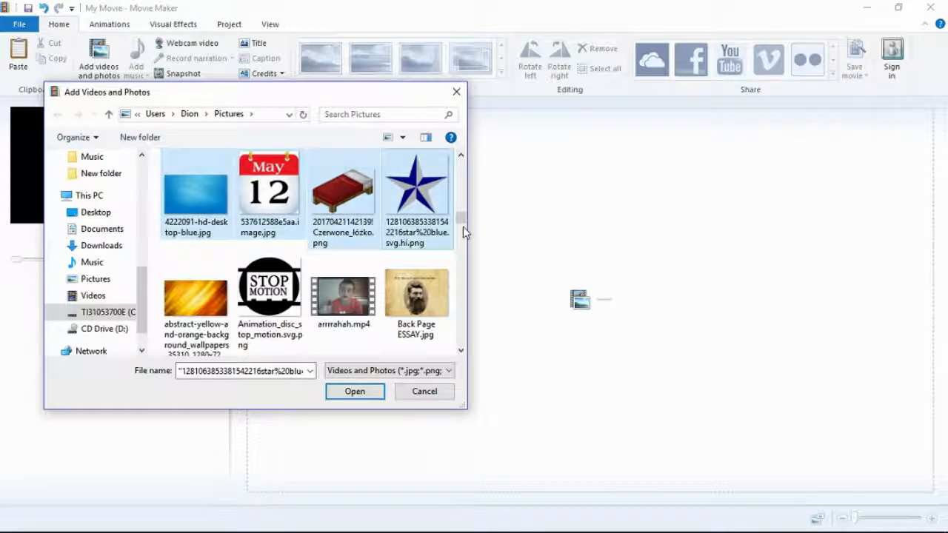
left_click(417, 293, "shift")
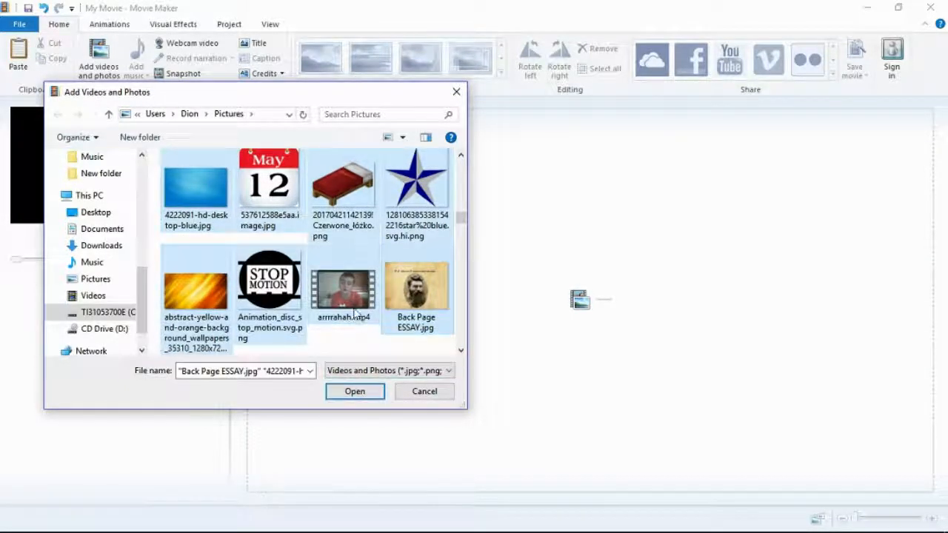
left_click(355, 312)
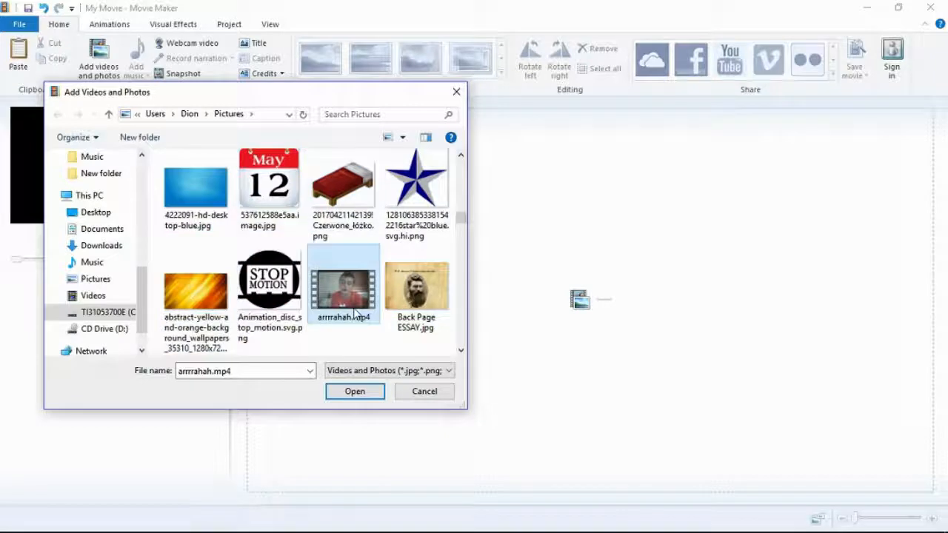
left_click(197, 189, "shift")
left_click(400, 196, "shift")
left_click(363, 390)
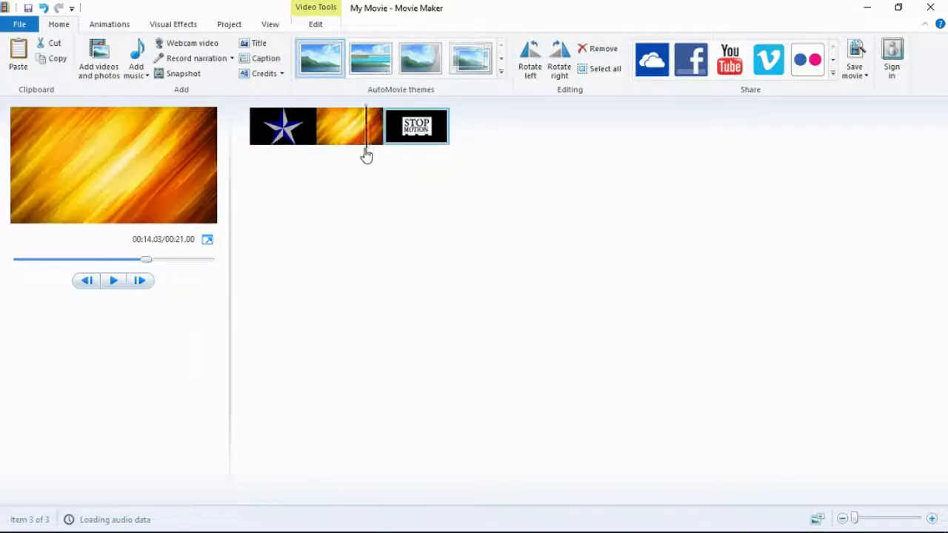
left_click(251, 158)
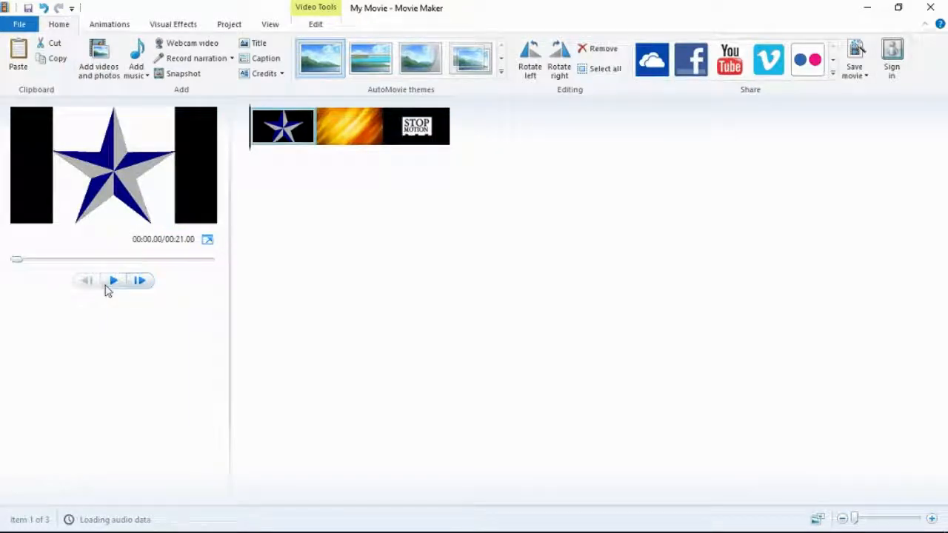
left_click(108, 286)
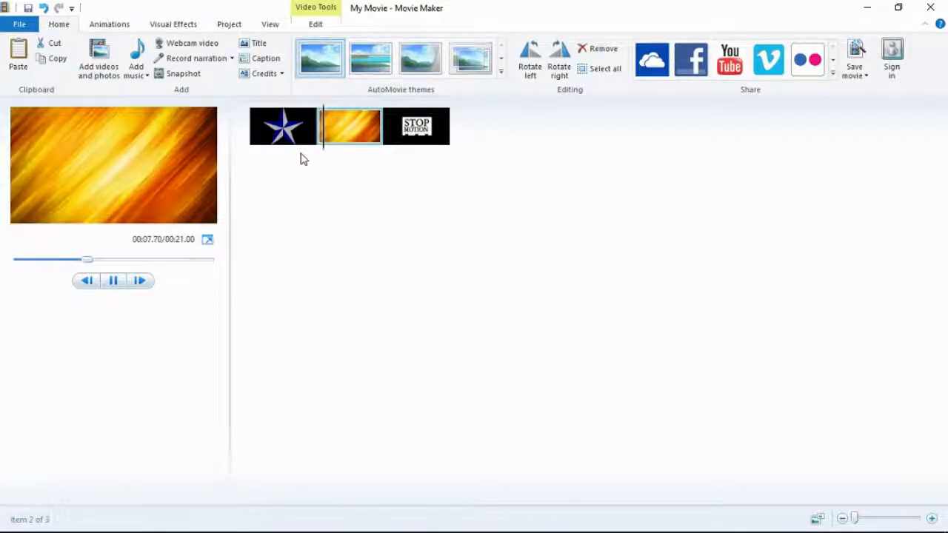
left_click(266, 151)
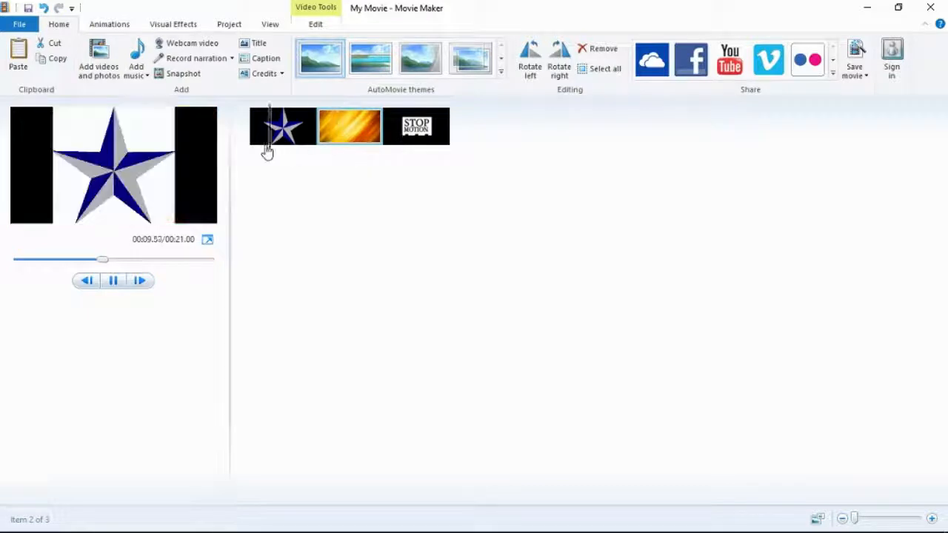
left_click(113, 280)
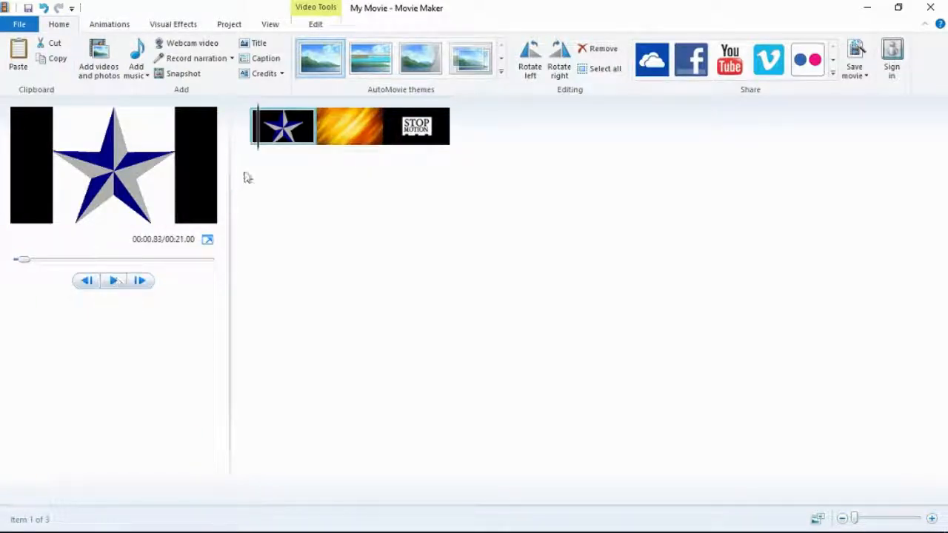
mouse_move(257, 154)
left_mouse_down()
mouse_move(245, 153)
mouse_move(326, 144)
mouse_move(250, 158)
mouse_move(254, 166)
mouse_move(253, 150)
left_mouse_up()
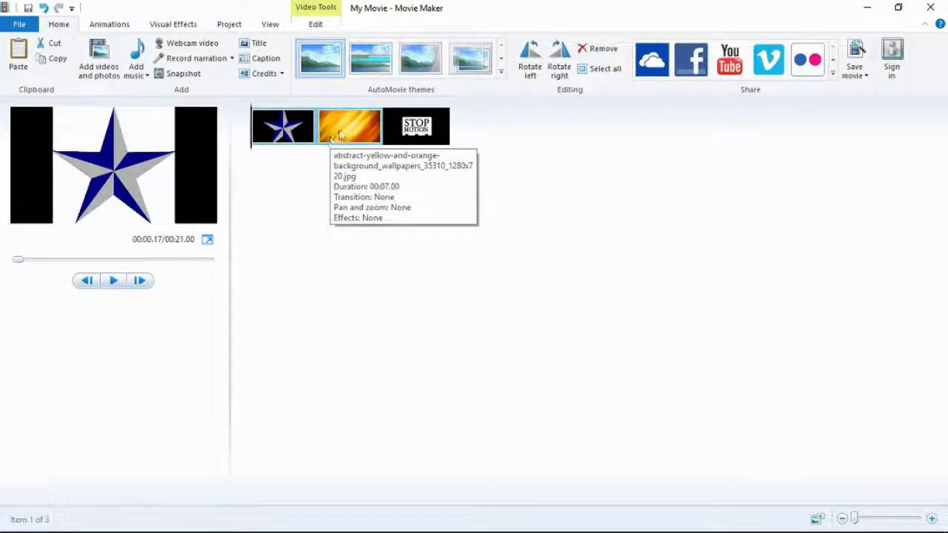
- Set the Duration of the star, orange abstract and STOP MOTION clips to 3.00 seconds each
left_click(318, 25)
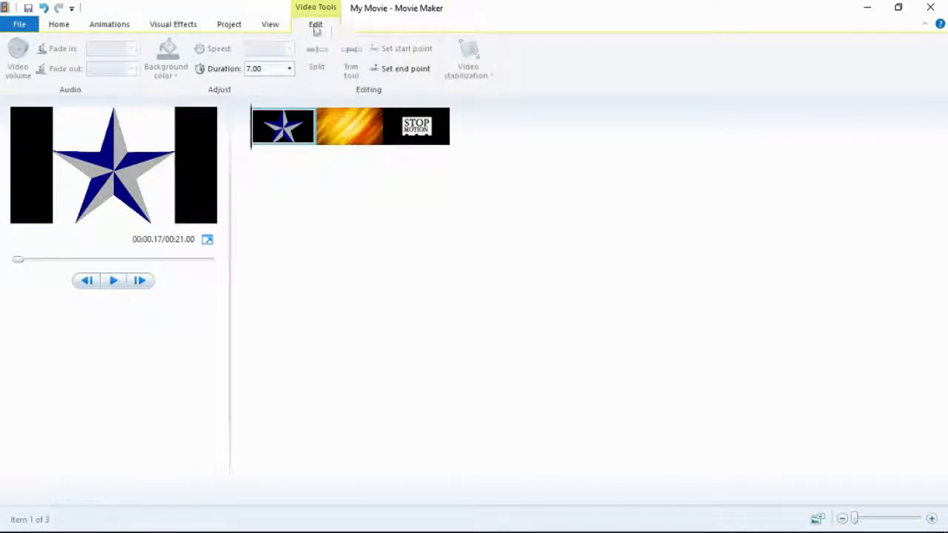
left_click(264, 65)
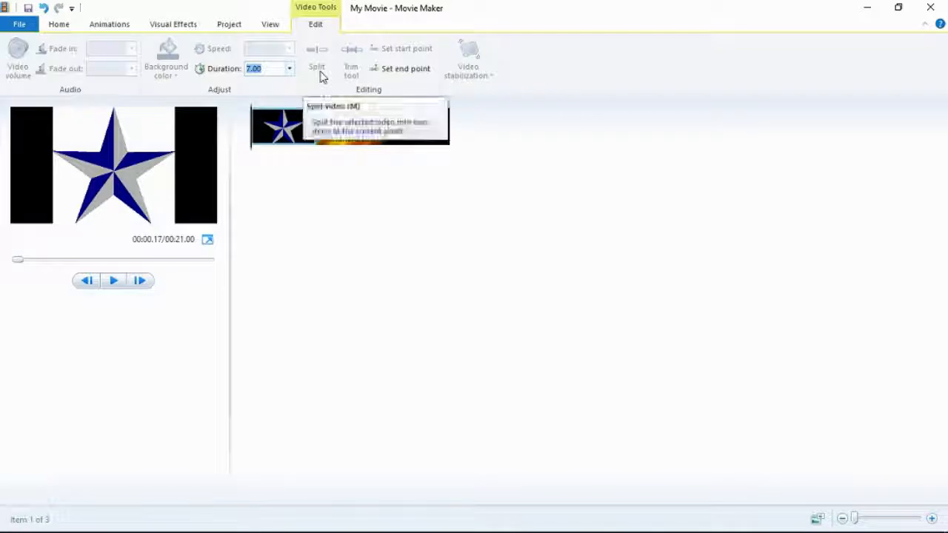
left_click(350, 126)
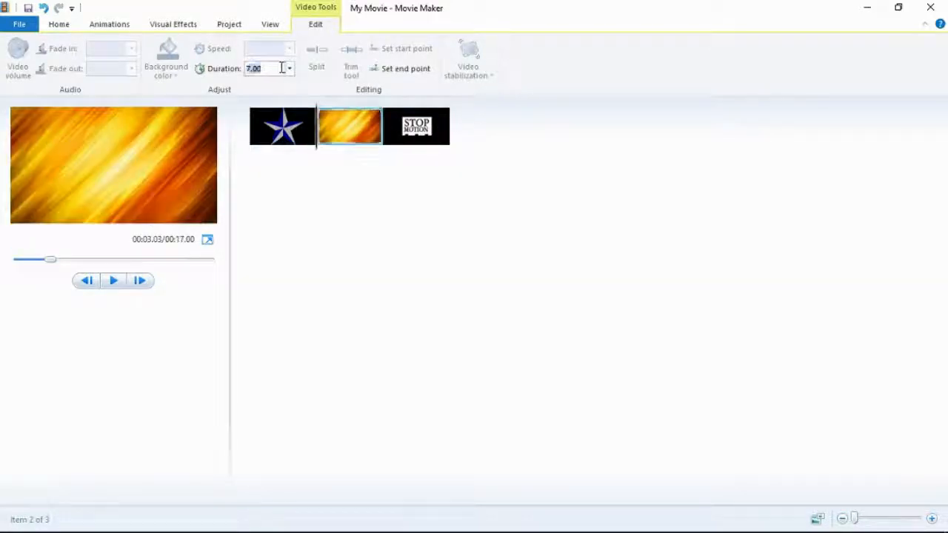
type("3")
key("Return")
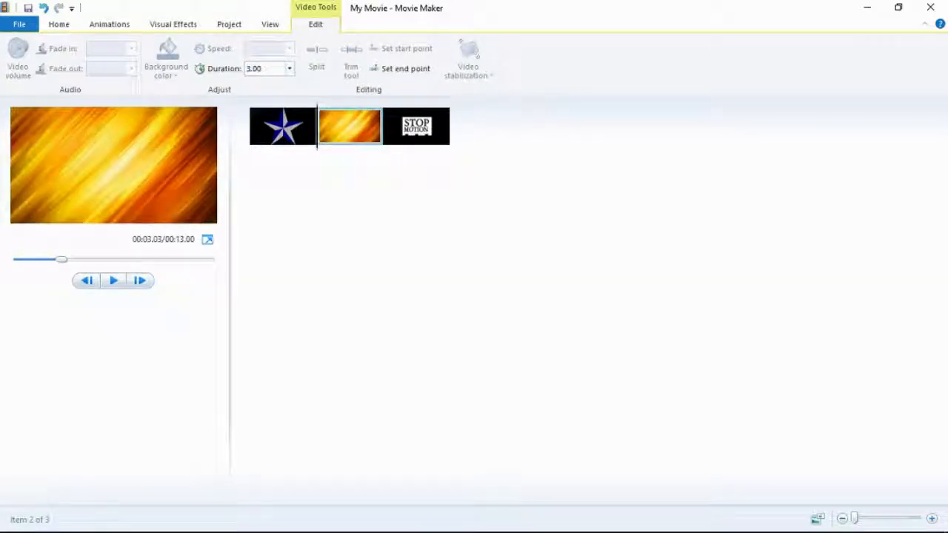
left_click(438, 132)
left_click(269, 71)
type("3")
key("Return")
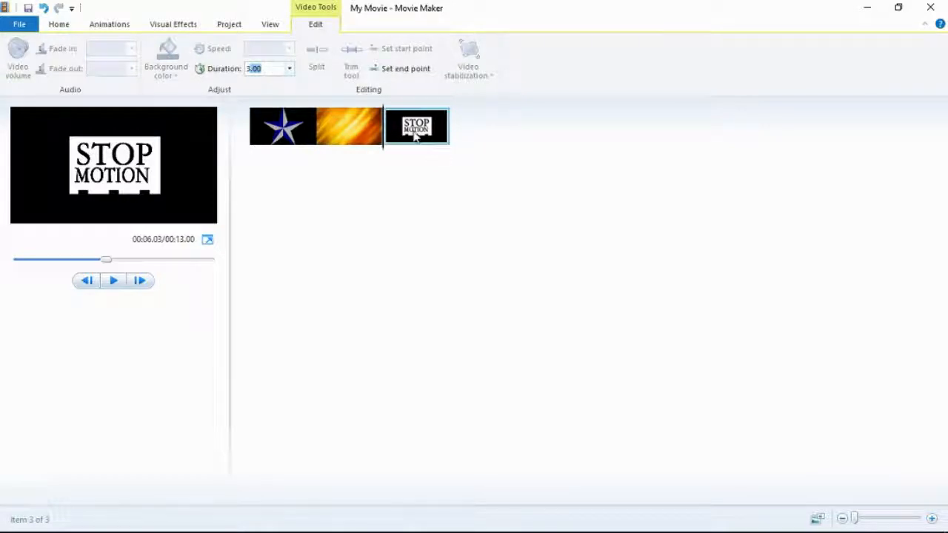
left_click(255, 137)
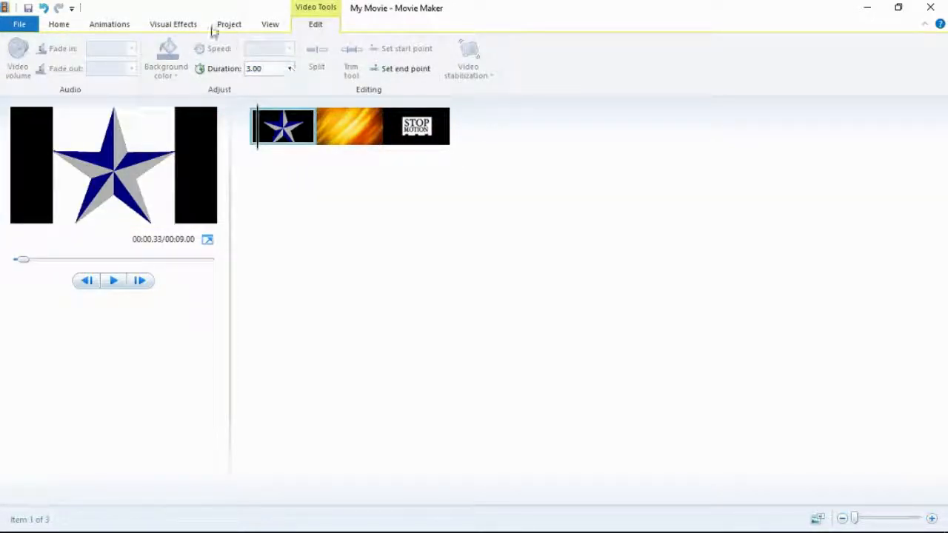
- Add a transition to the star clip, try a pan-only pan and zoom effect, and preview it
left_click(111, 25)
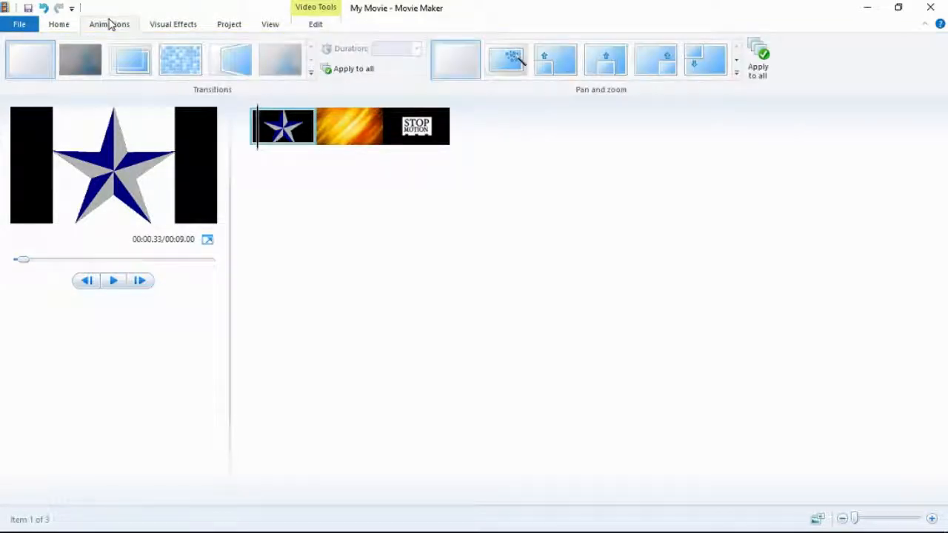
left_click(231, 68)
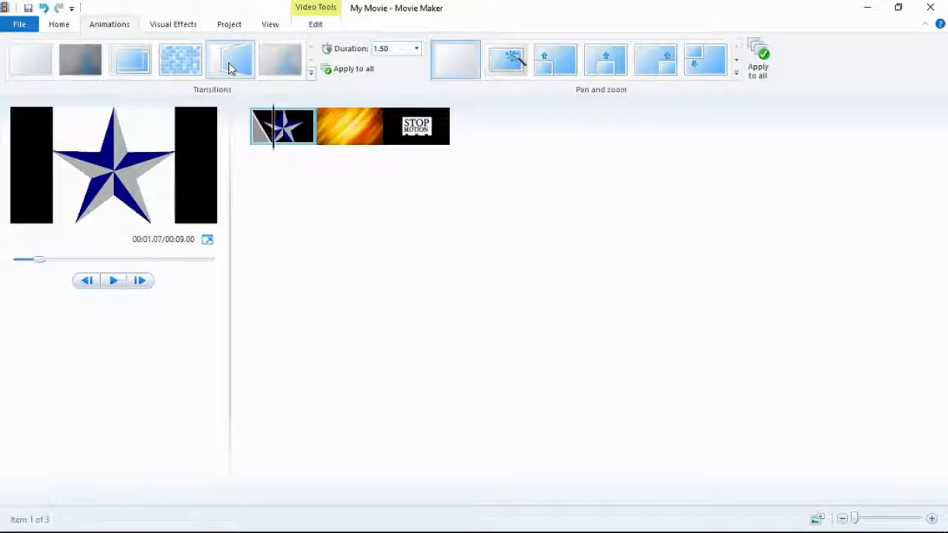
left_click(737, 73)
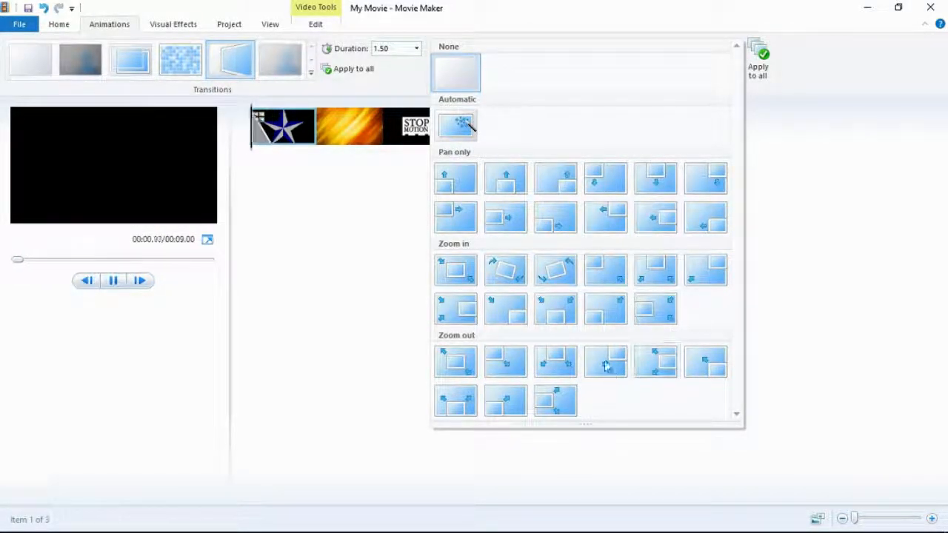
left_click(504, 228)
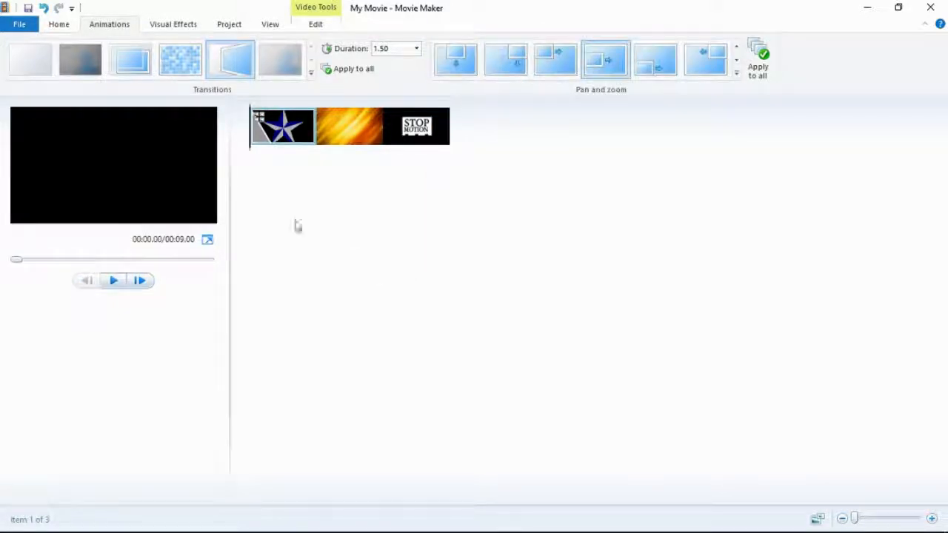
left_click(114, 281)
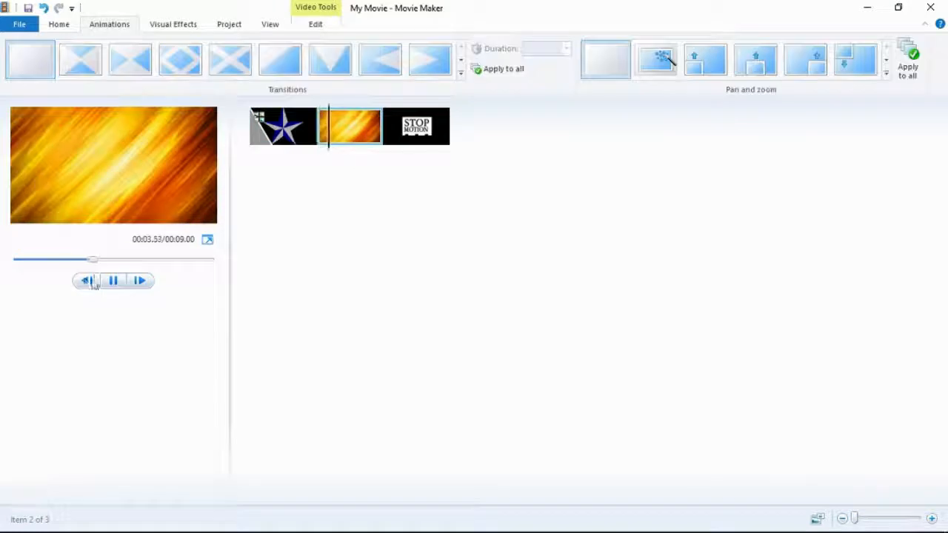
left_click(108, 282)
- Replace the star clip's effect with a Zoom out pan and zoom effect and preview it
left_click(296, 131)
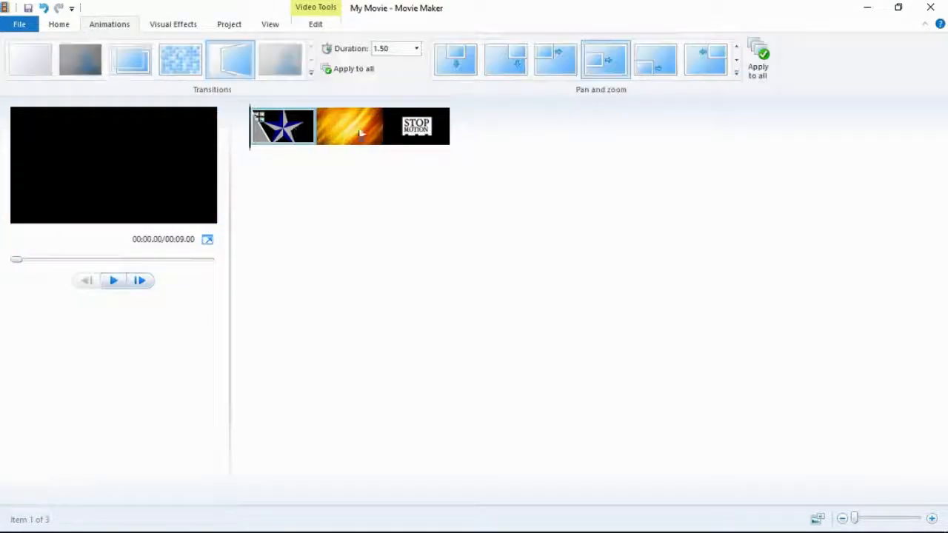
left_click(735, 74)
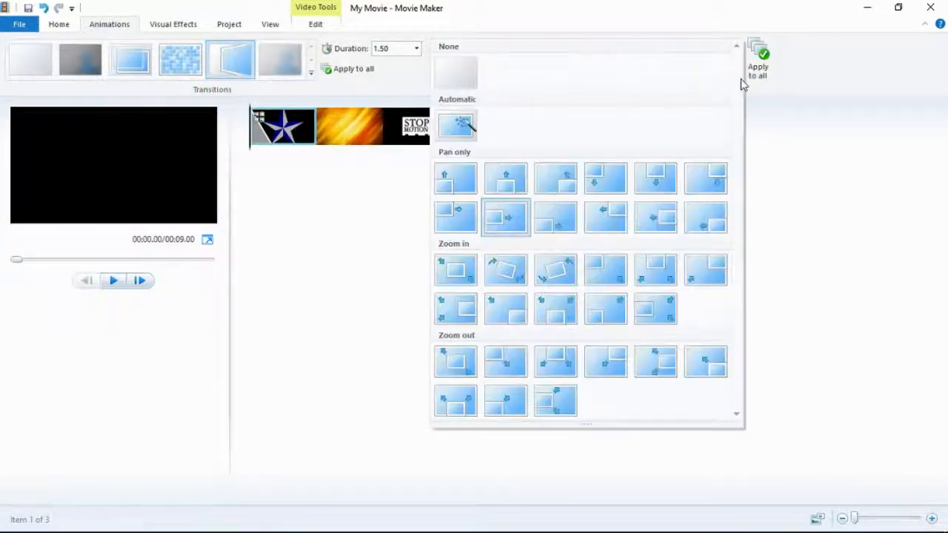
left_click(461, 364)
left_click(113, 281)
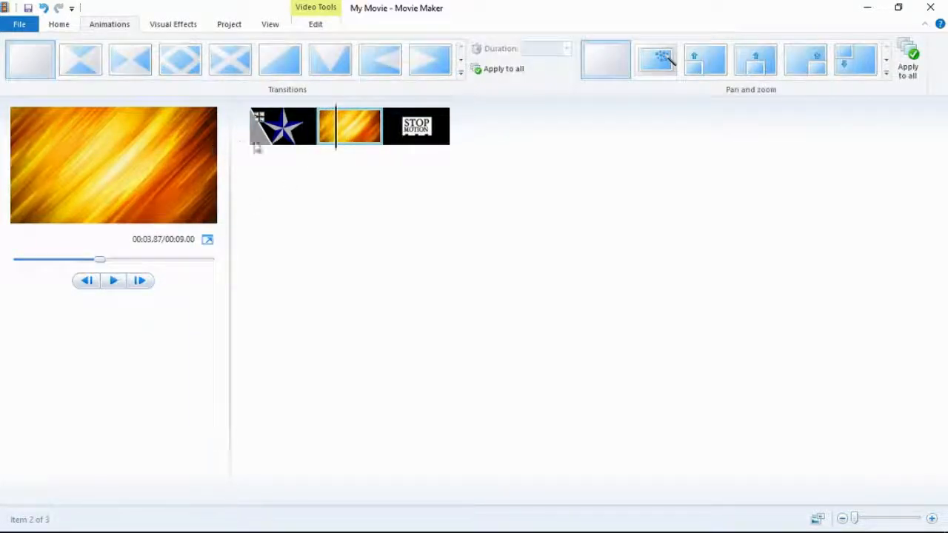
left_click(251, 141)
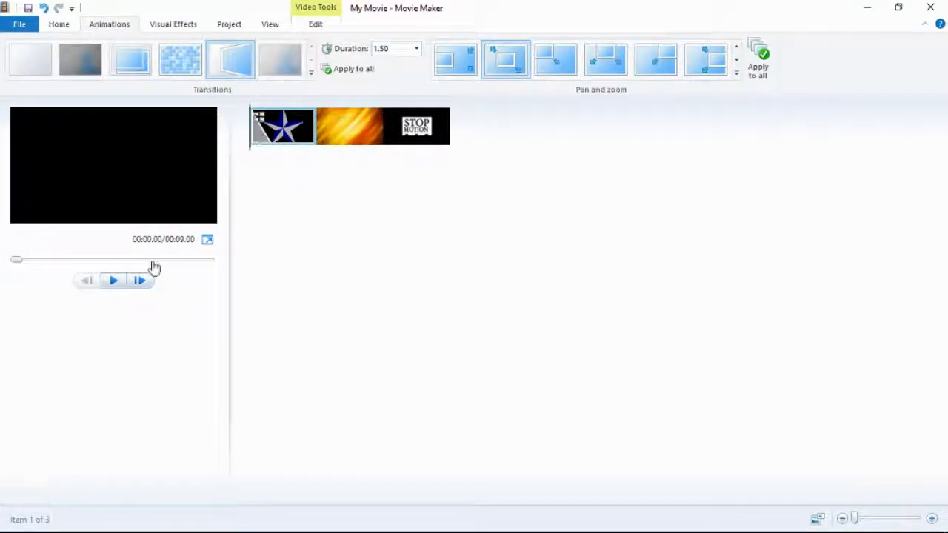
left_click(114, 282)
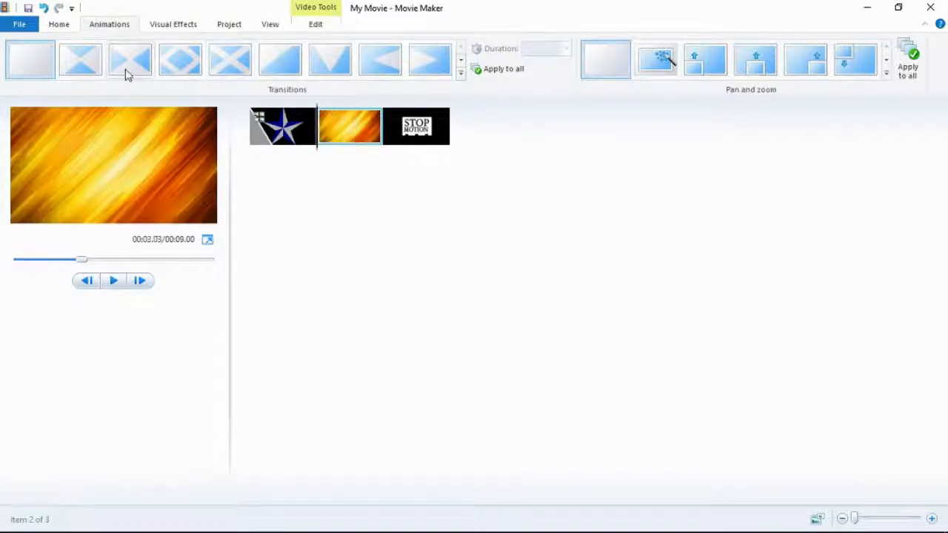
- Add a slide transition to the orange abstract clip and preview it from the star clip
left_click(368, 66)
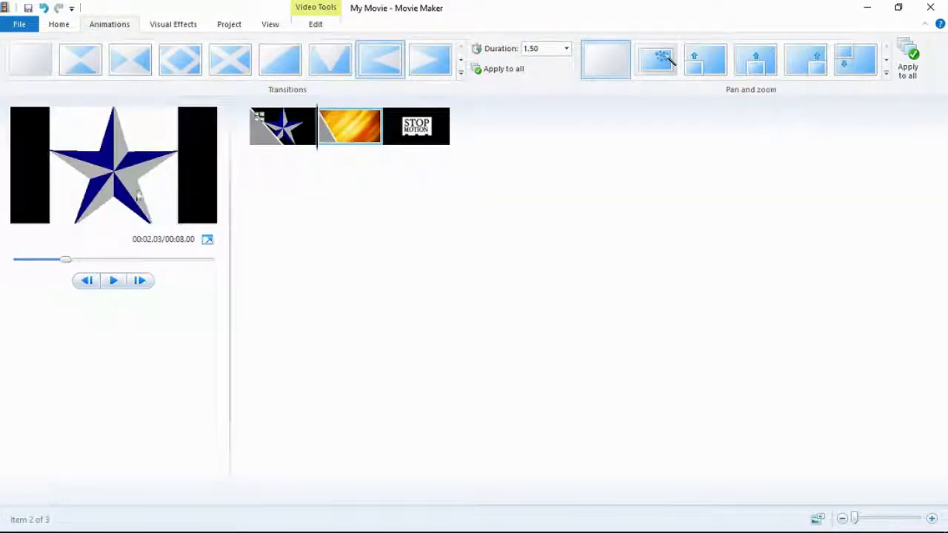
left_click(302, 152)
left_click(106, 285)
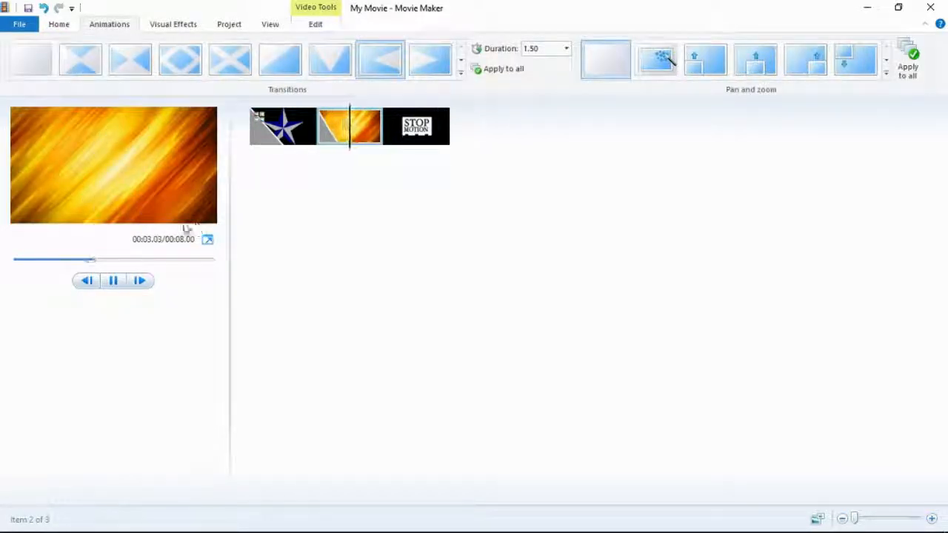
left_click(114, 280)
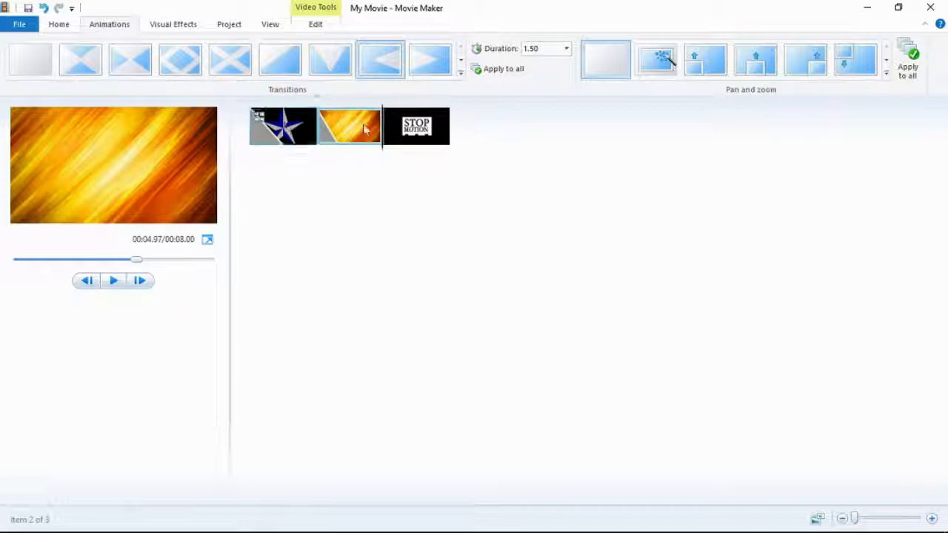
- Give the orange clip Automatic pan and zoom and play the slideshow from the start
left_click(658, 61)
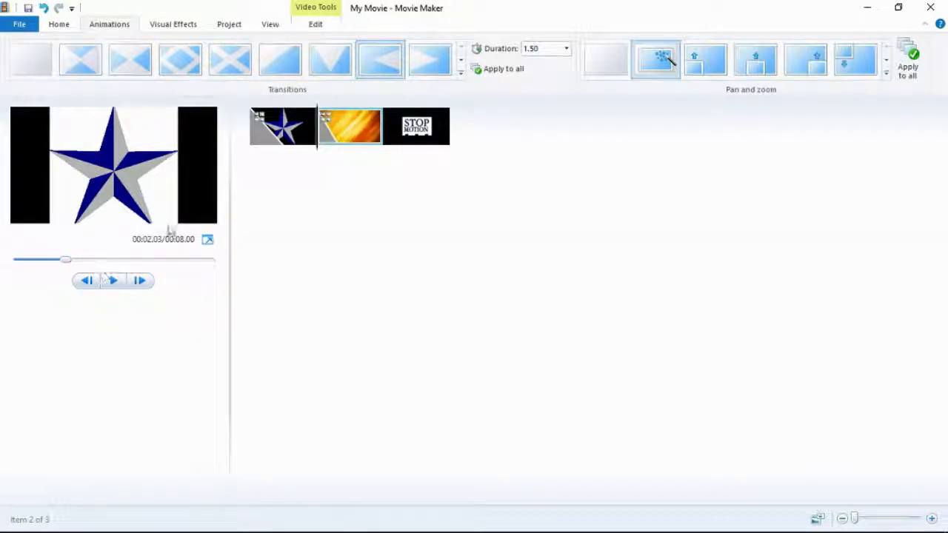
left_click_drag(318, 150, 241, 165)
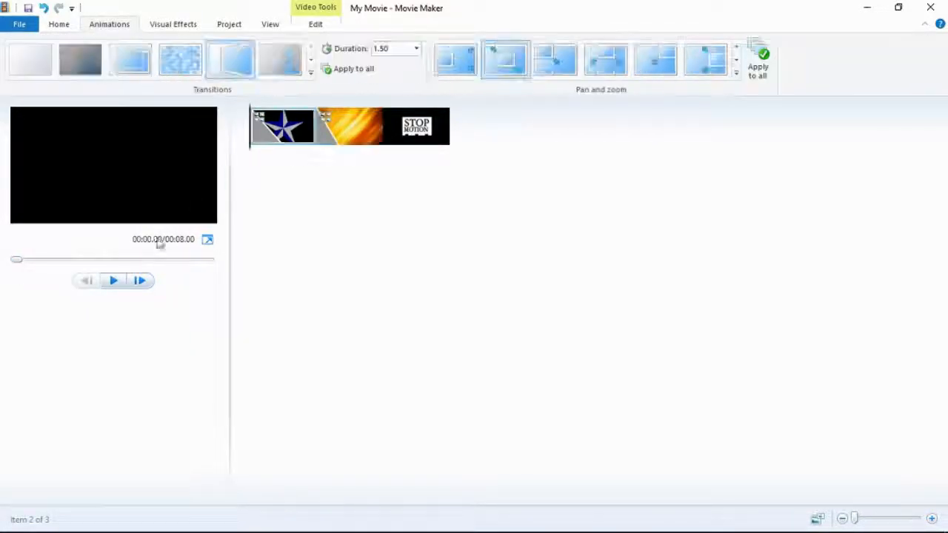
left_click(115, 280)
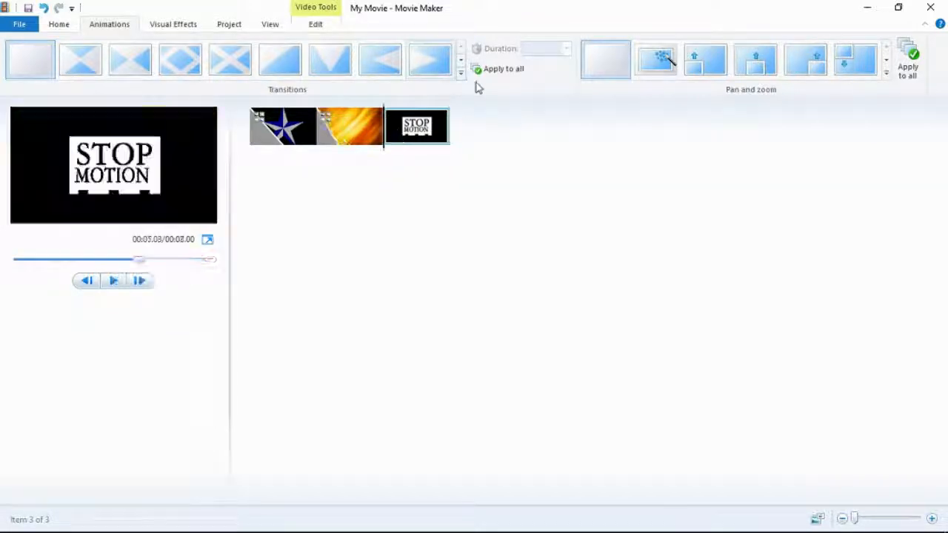
- Give STOP MOTION a diagonal cross transition and a rotating zoom-in pan and zoom effect
left_click(223, 71)
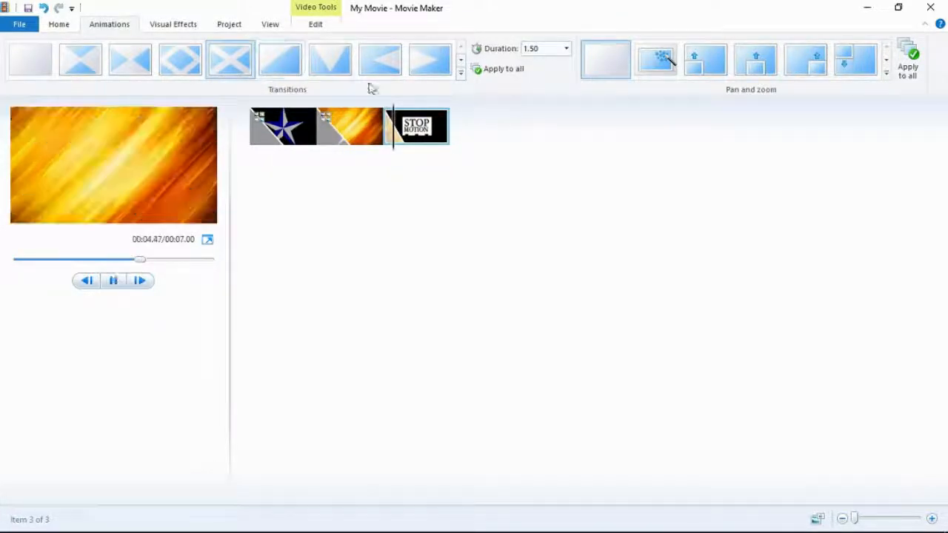
left_click(886, 72)
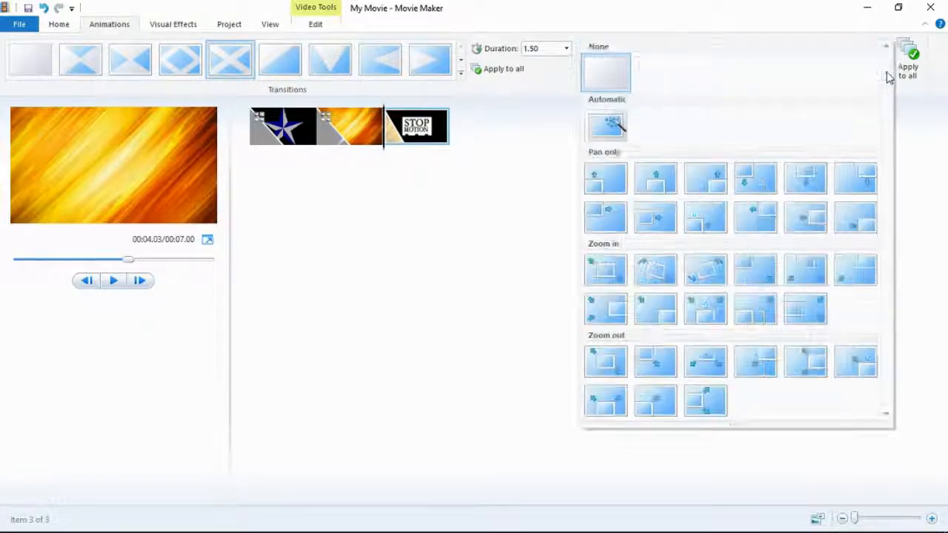
left_click(705, 270)
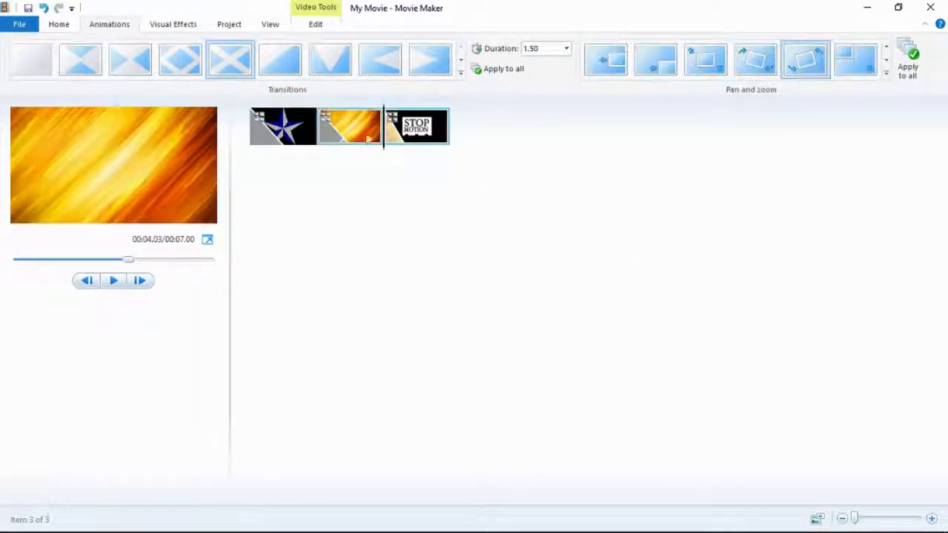
- Play the movie preview from the star clip, then stop and return to the start
left_click(239, 154)
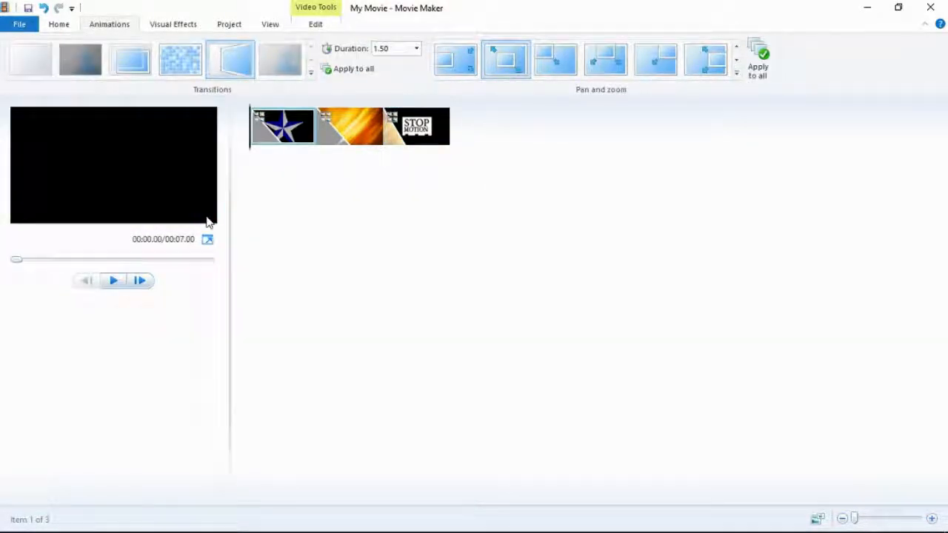
key("space")
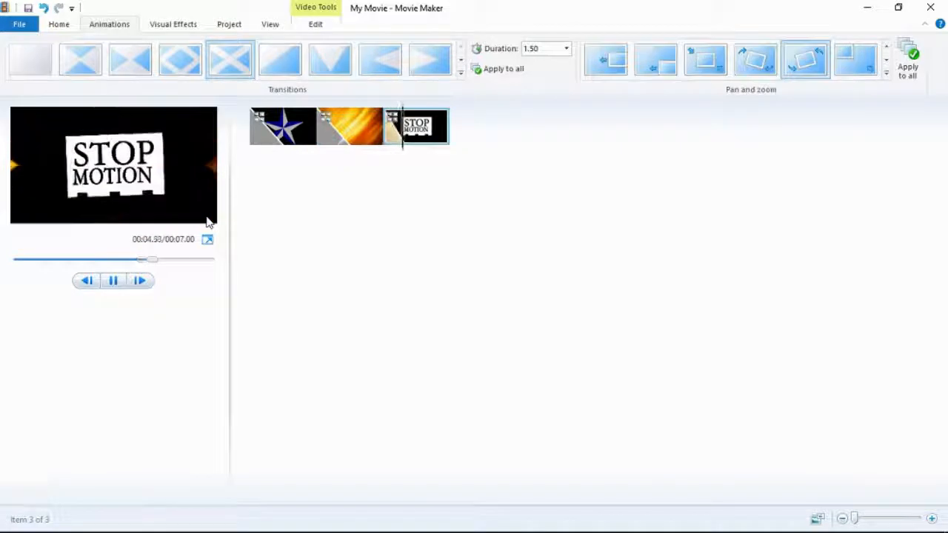
left_click(117, 282)
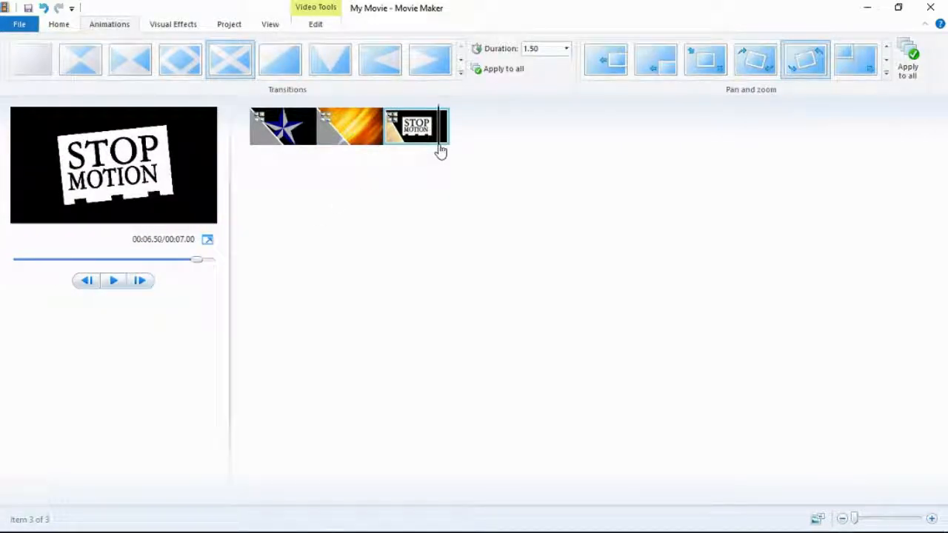
left_click(253, 138)
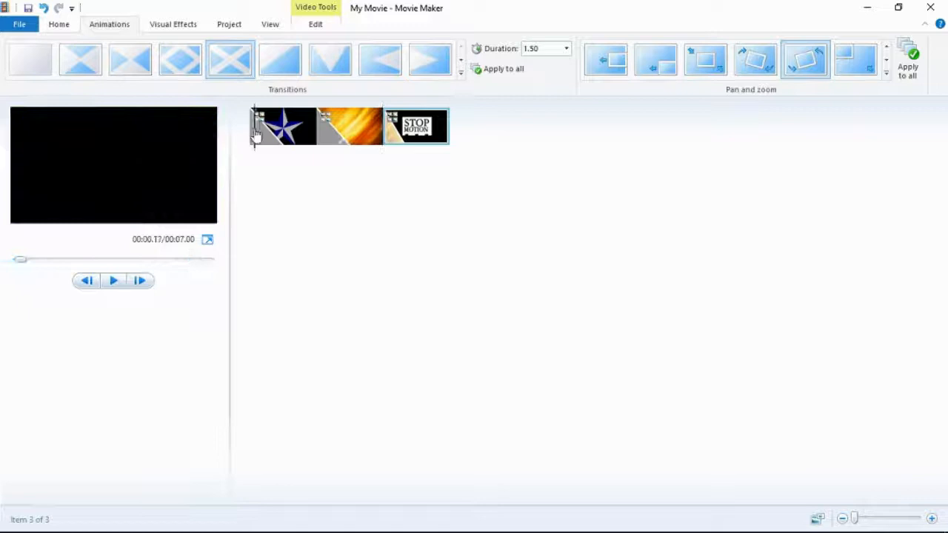
left_click(191, 28)
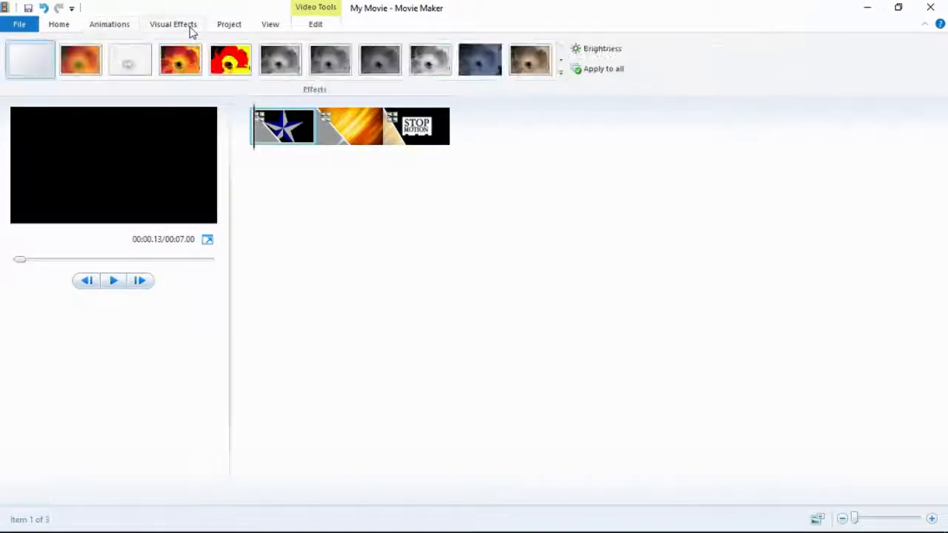
- Apply Black and white orange filter to the star clip and Threshold to the orange clip
left_click(331, 63)
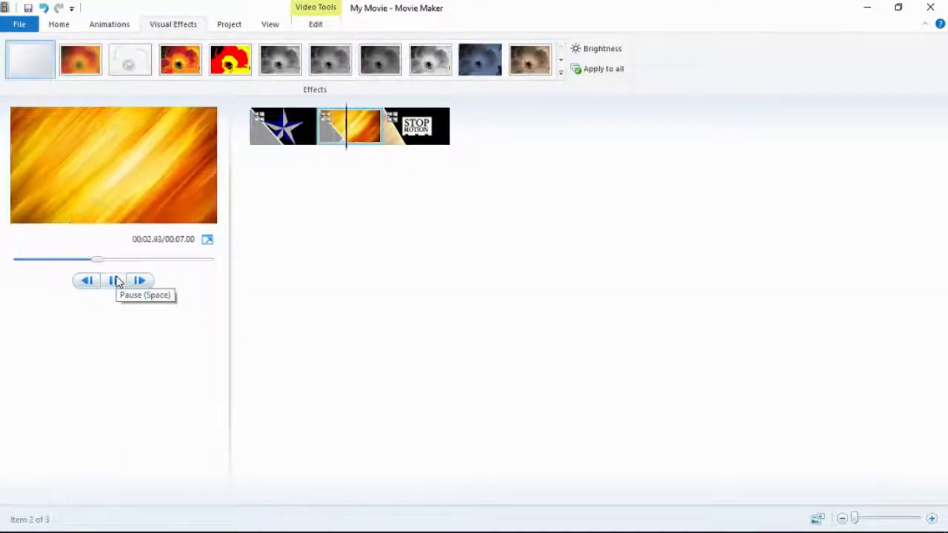
left_click(116, 281)
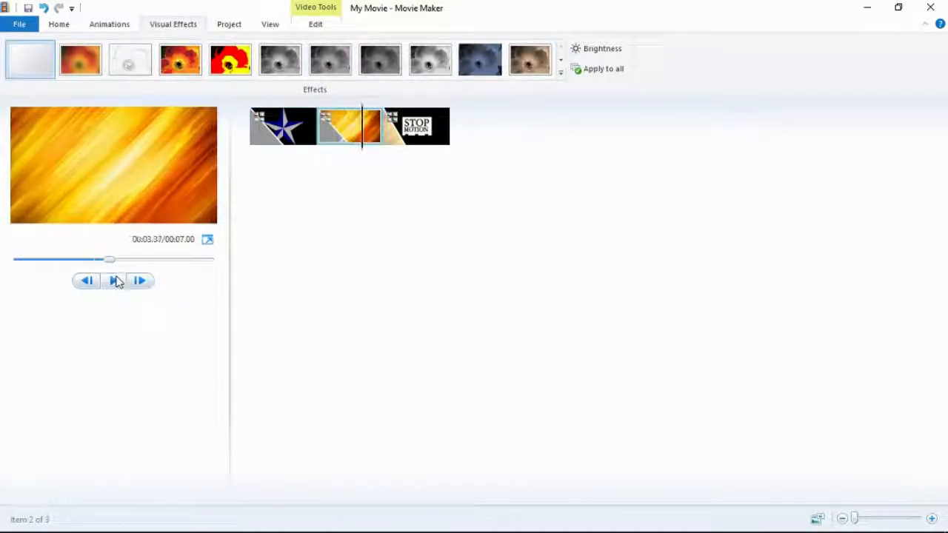
left_click(229, 67)
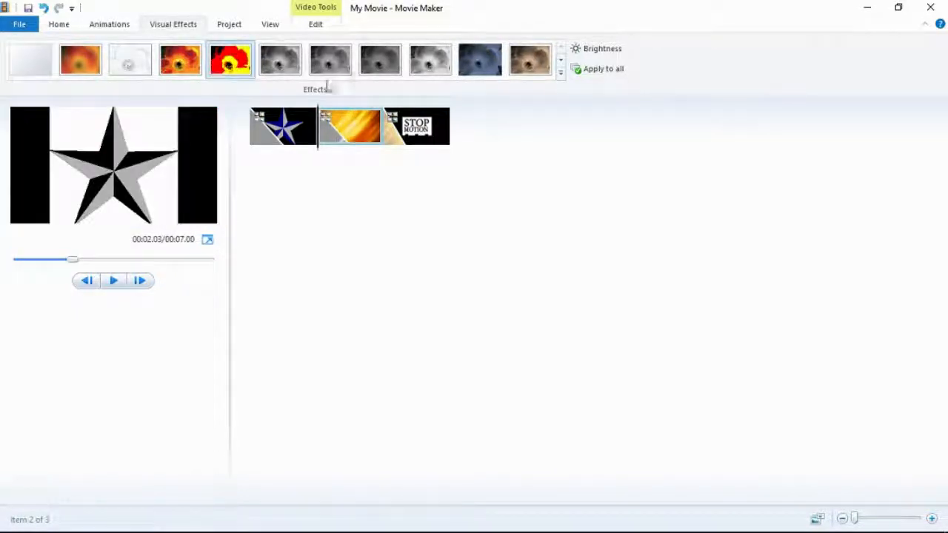
left_click(302, 126)
- Give the STOP MOTION clip a Sepia effect and preview it
left_click(561, 74)
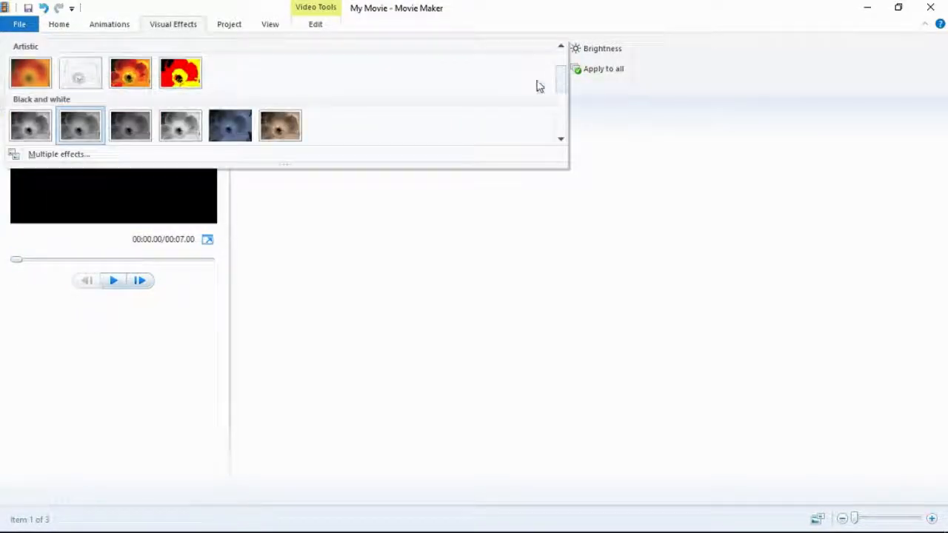
left_click(452, 239)
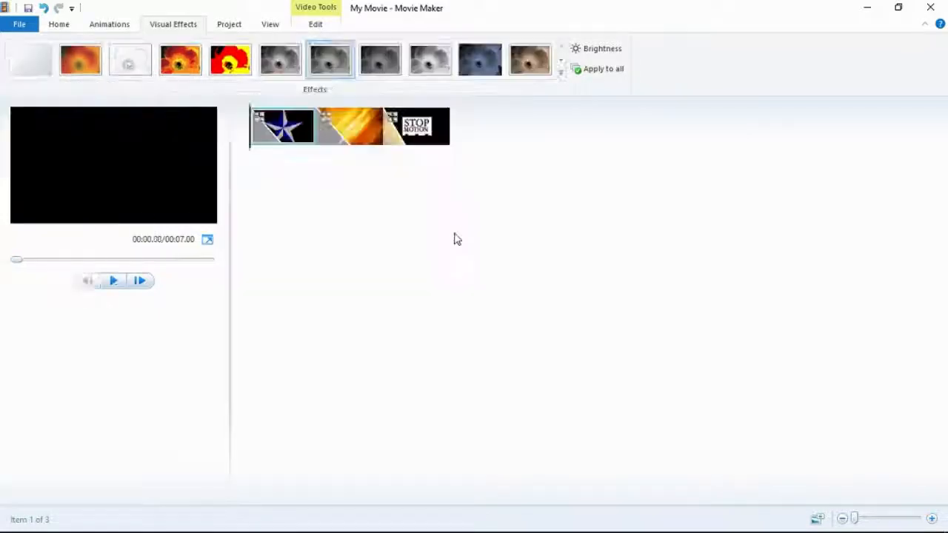
left_click(386, 133)
left_click(530, 59)
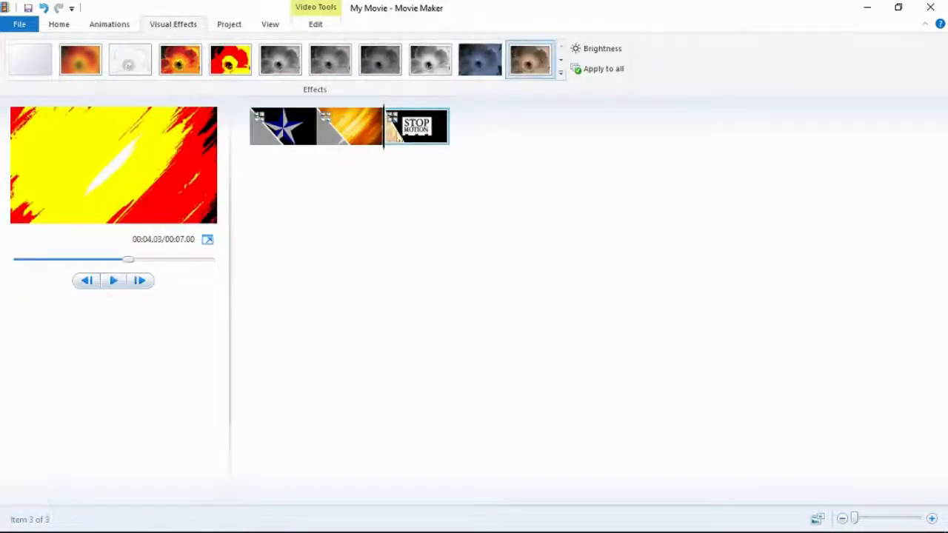
left_click(114, 281)
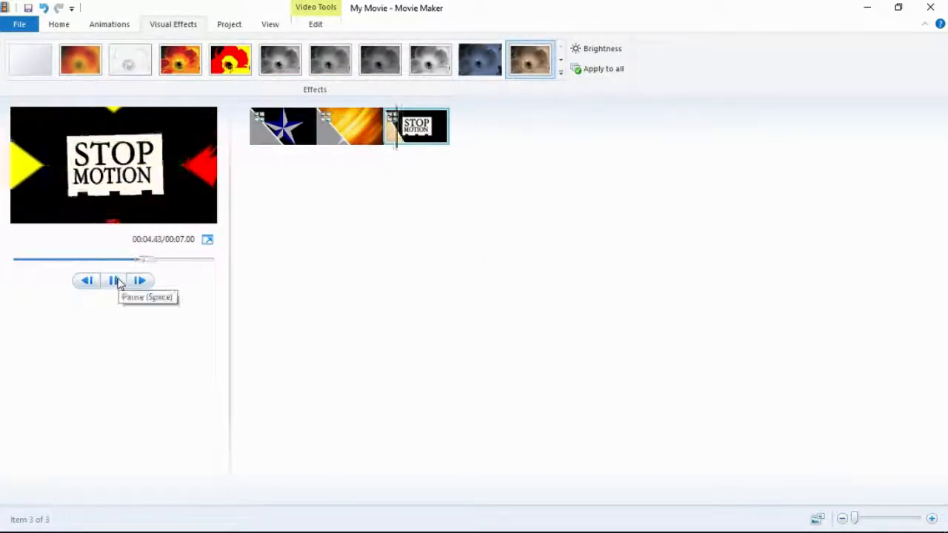
left_click(118, 282)
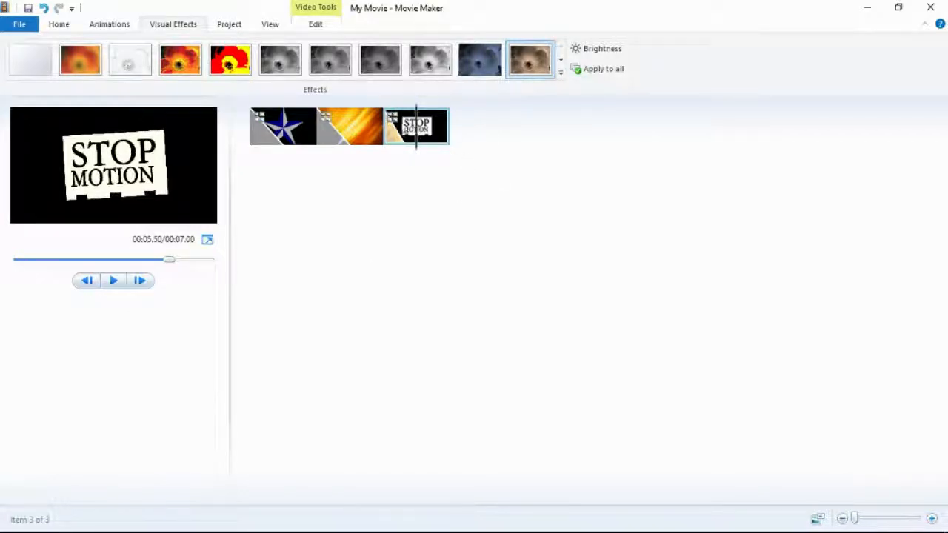
- Check each clip's visual effect and play the slideshow preview from the start
left_click(376, 138)
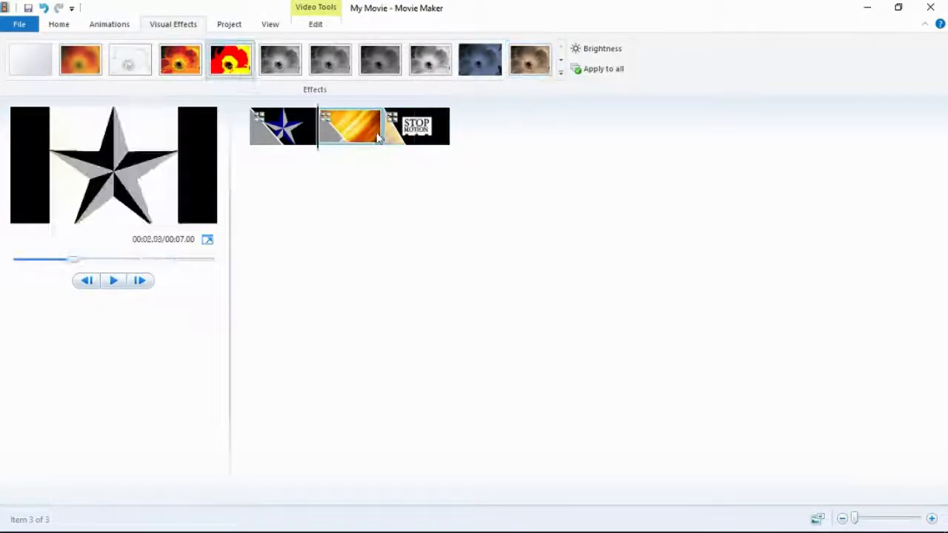
left_click(526, 60)
left_click(428, 129)
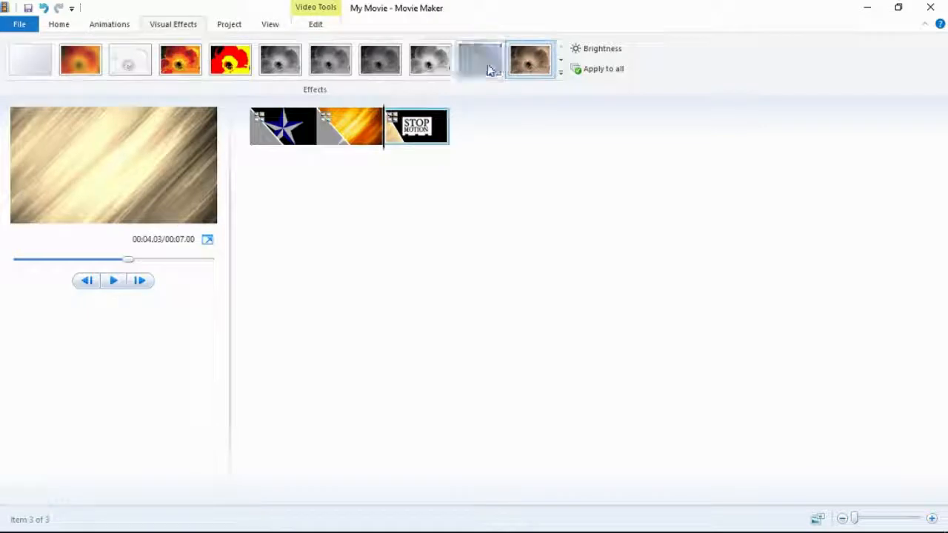
left_click(251, 159)
left_click(112, 279)
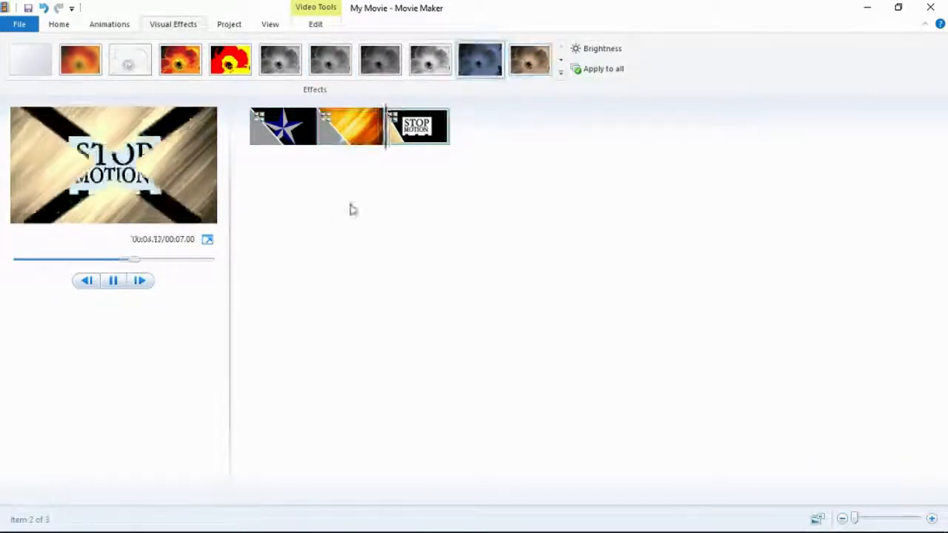
left_click(113, 280)
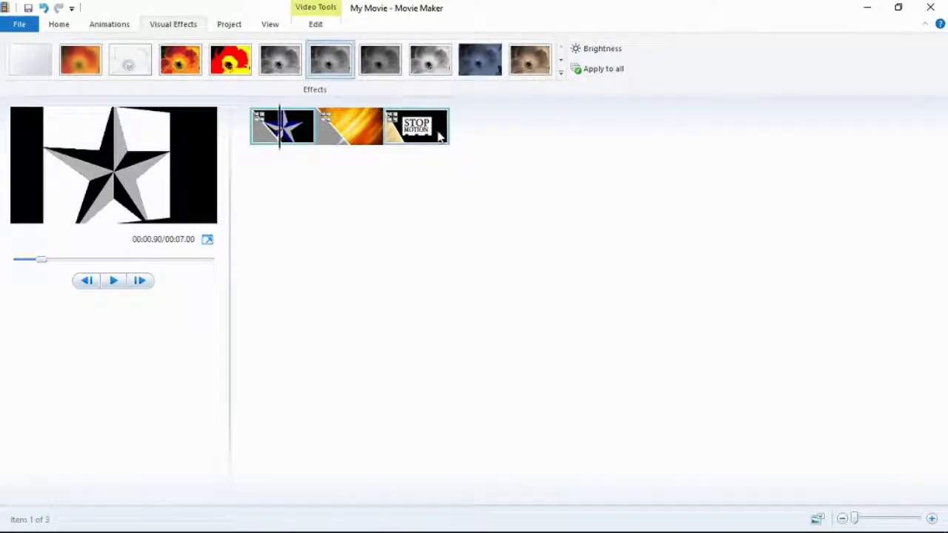
- Raise the star clip's Brightness and scrub the preview to check the result
left_click(596, 51)
left_click_drag(602, 71, 623, 74)
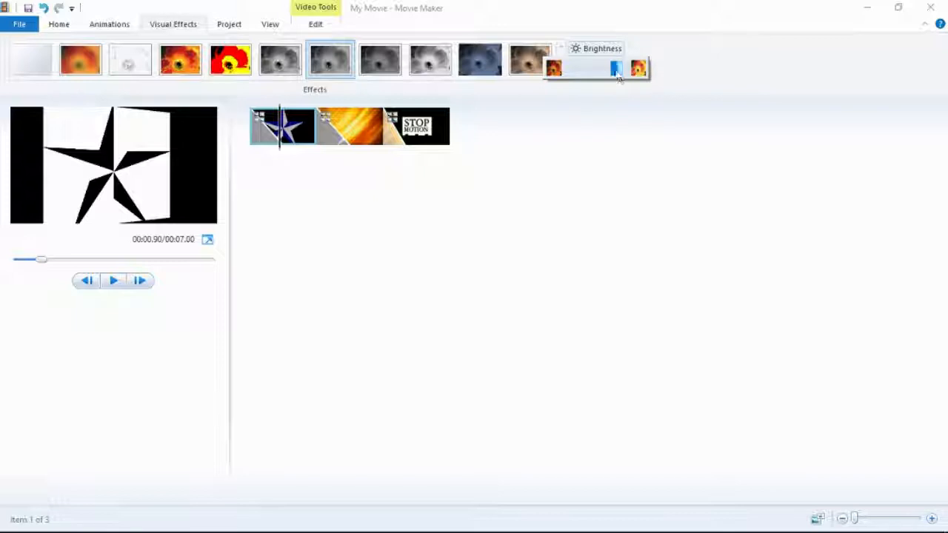
left_click(520, 199)
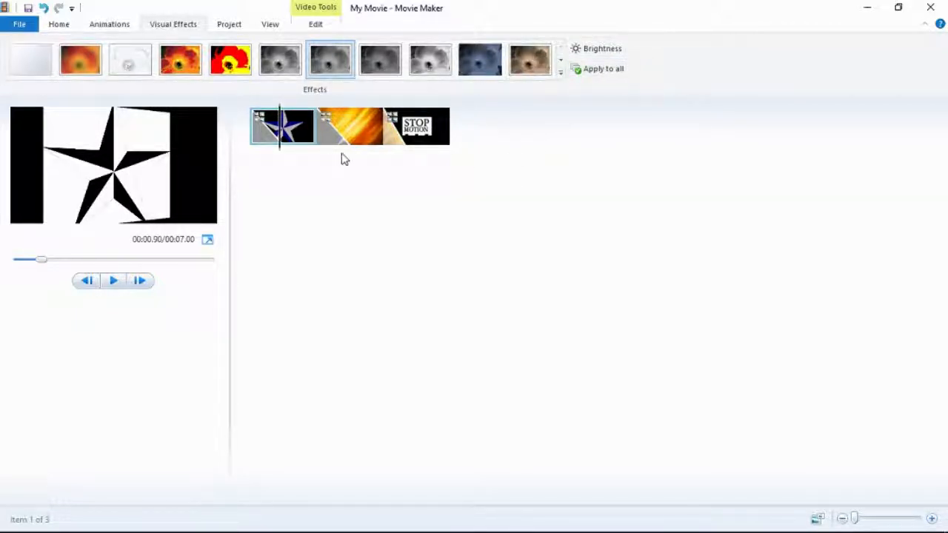
left_click_drag(279, 149, 338, 169)
left_click_drag(370, 170, 296, 165)
left_click(230, 24)
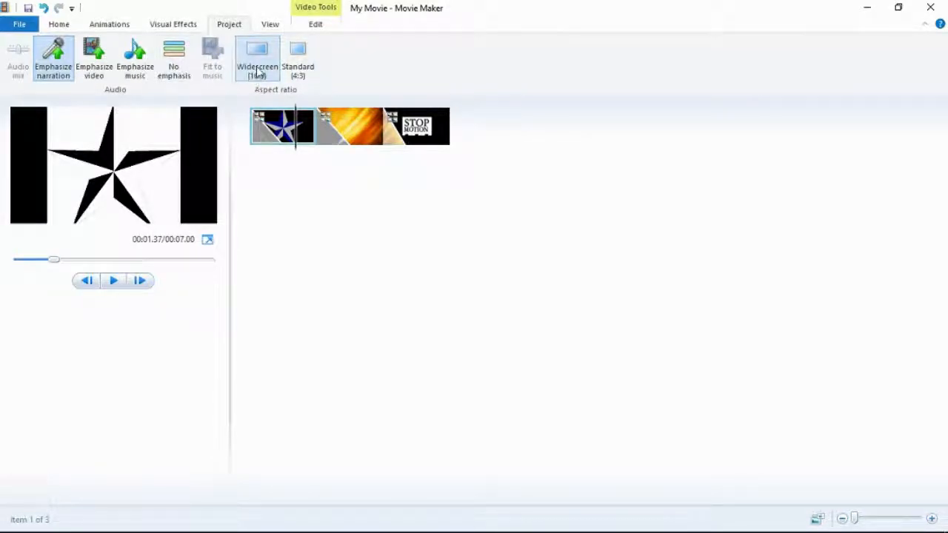
left_click(301, 69)
left_click(275, 70)
left_click(293, 70)
left_click(270, 69)
left_click(296, 69)
left_click(270, 69)
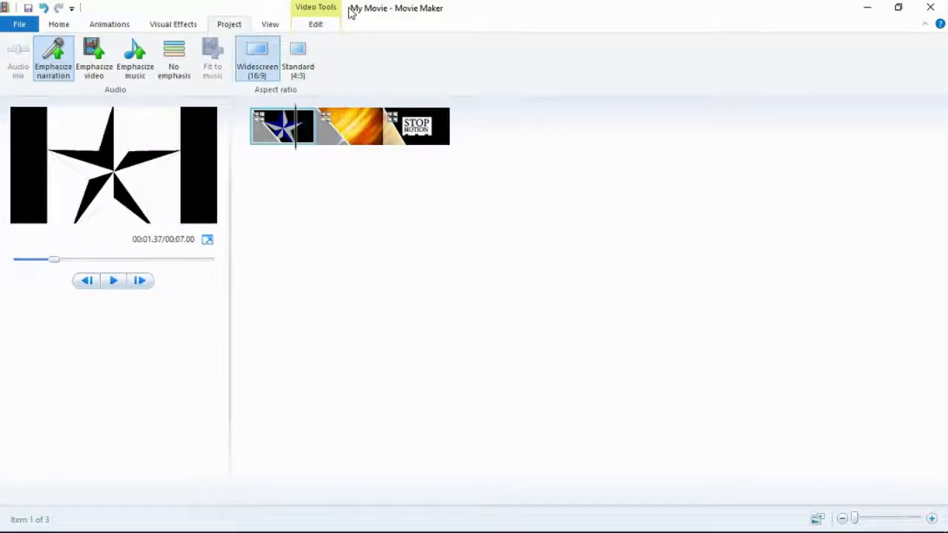
left_click(59, 26)
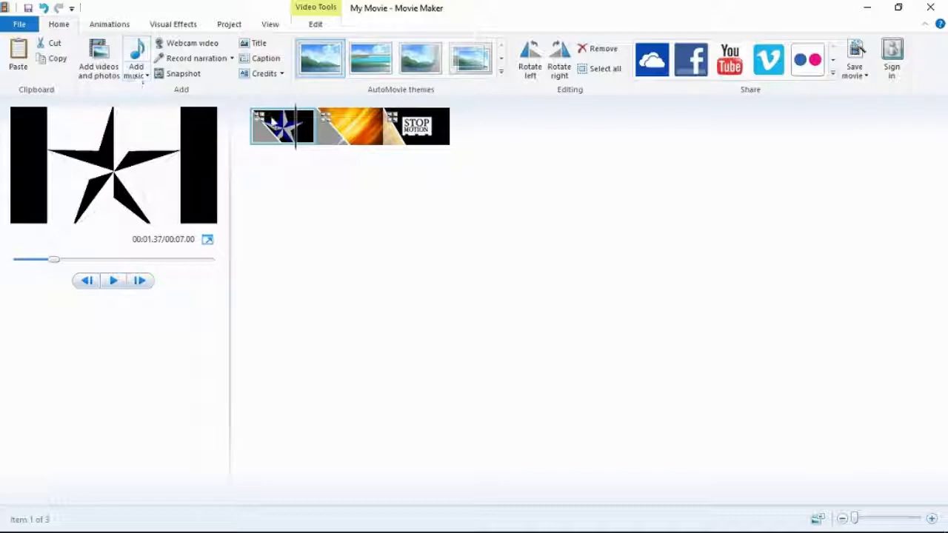
left_click_drag(297, 152, 244, 152)
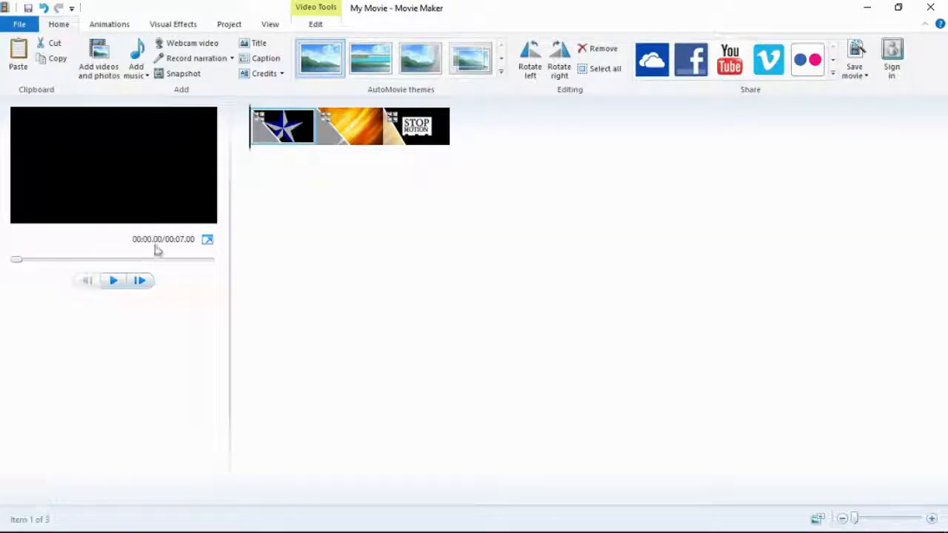
left_click(118, 282)
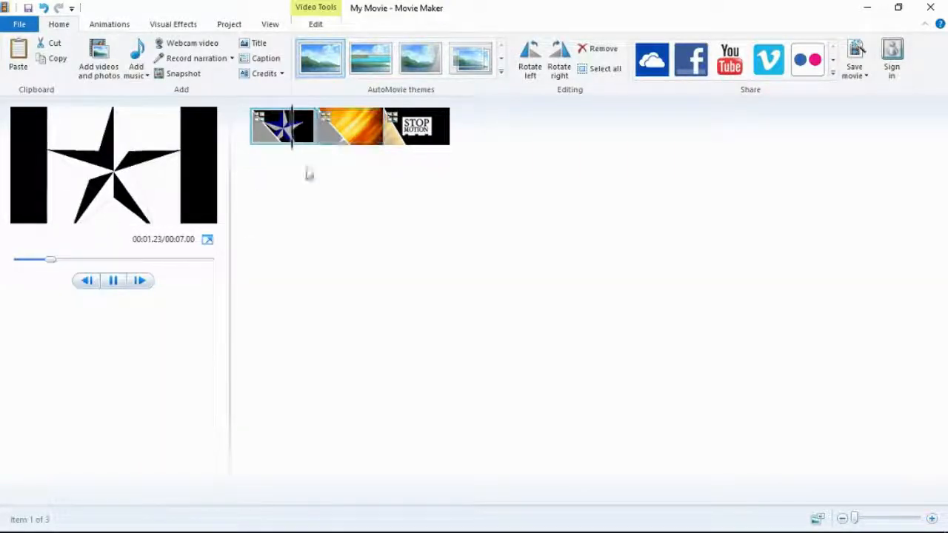
left_click(333, 120)
left_click_drag(256, 151, 244, 150)
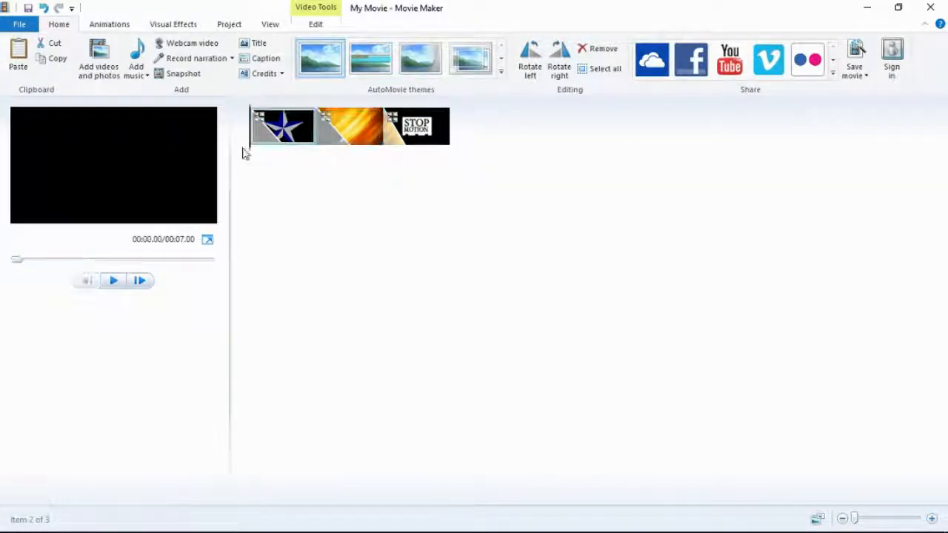
left_click(148, 77)
- Browse to Desktop > DeskTop > Sound Efects and add the song file as background music
left_click(167, 168)
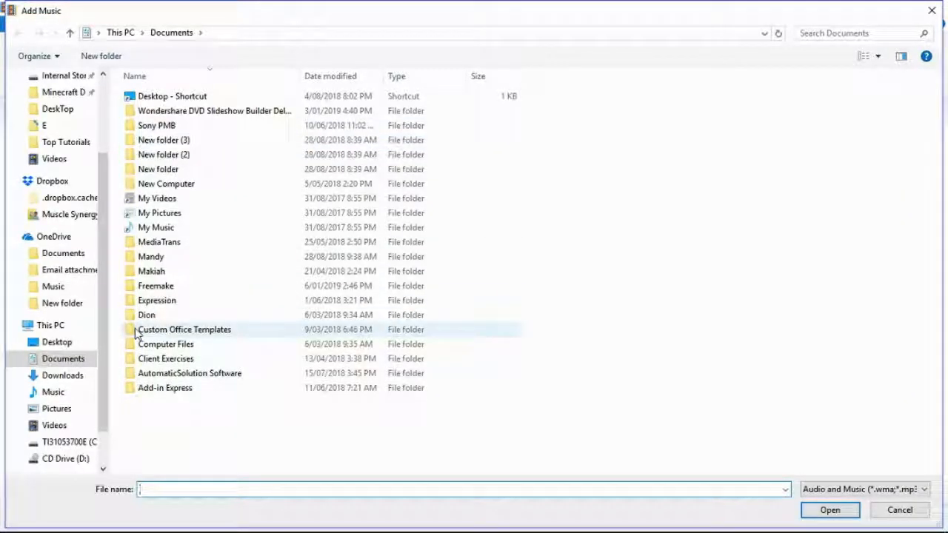
scroll(106, 188, "up", 2)
scroll(106, 189, "up", 3)
left_click(52, 185)
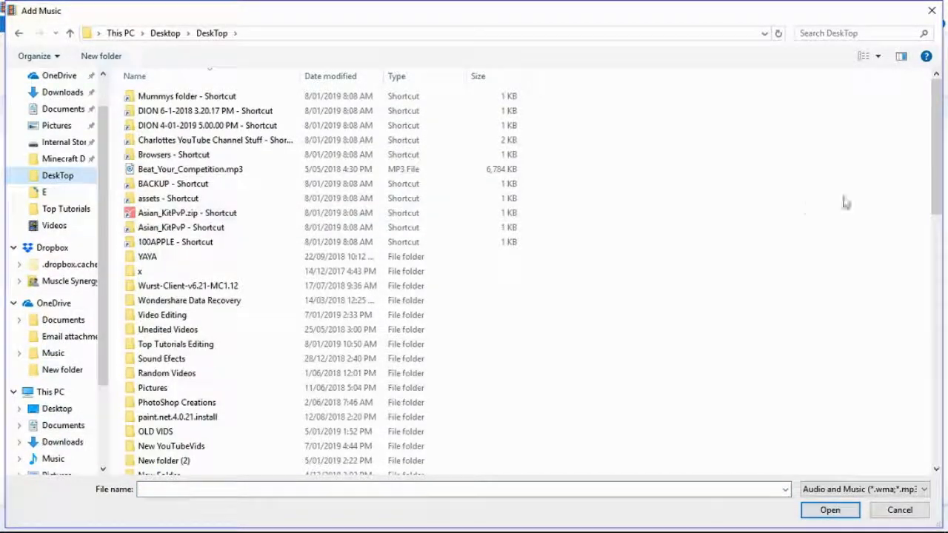
left_click_drag(937, 158, 931, 317)
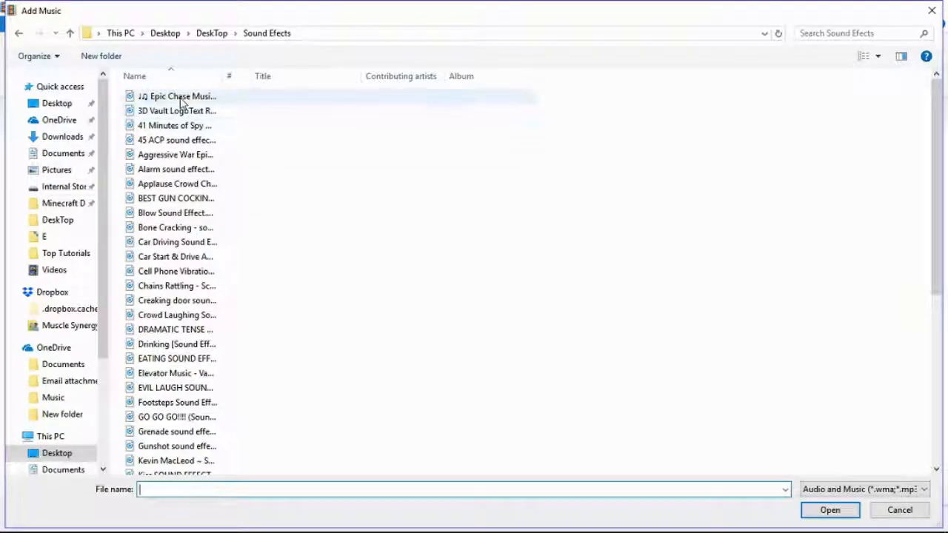
scroll(184, 168, "down", 2)
scroll(182, 168, "down", 2)
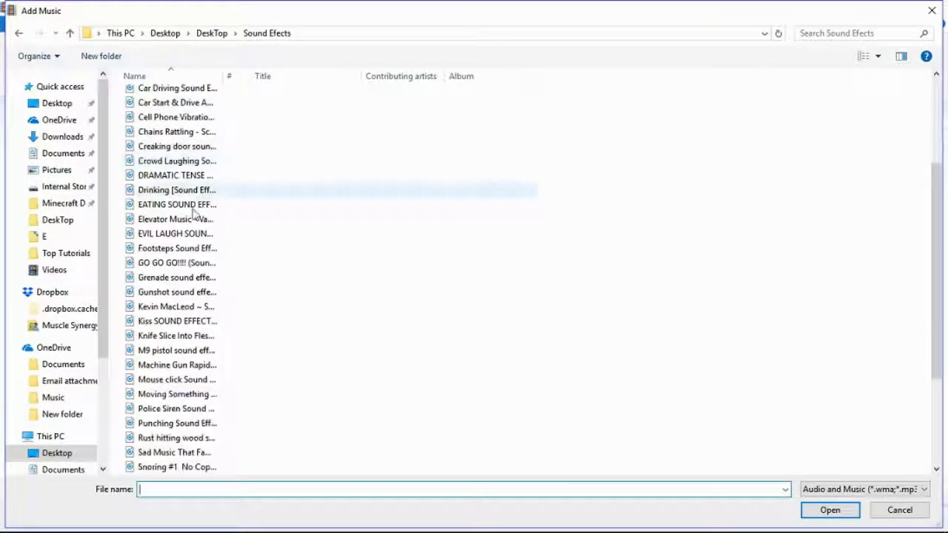
double_click(200, 309)
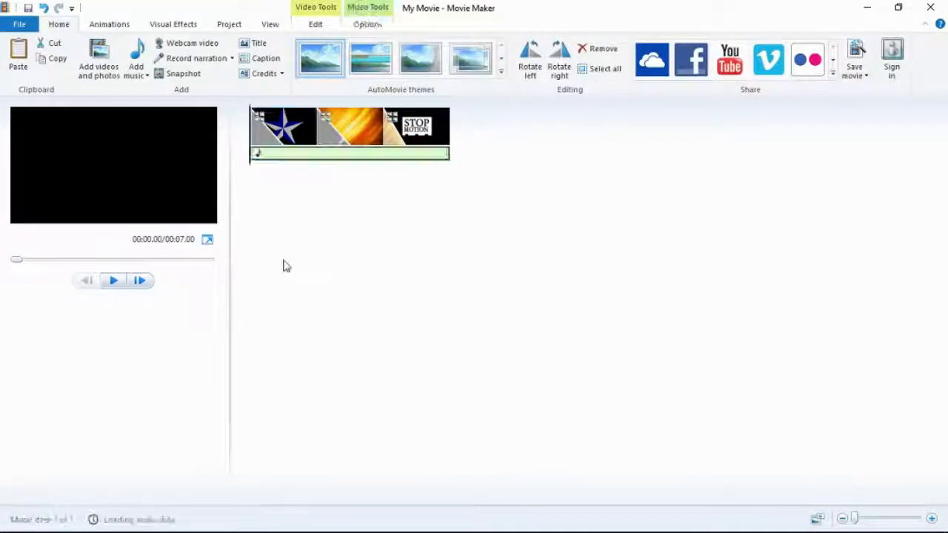
- Set the music's start point to 0.37 seconds and preview the movie with the trimmed track
left_click_drag(250, 165, 267, 172)
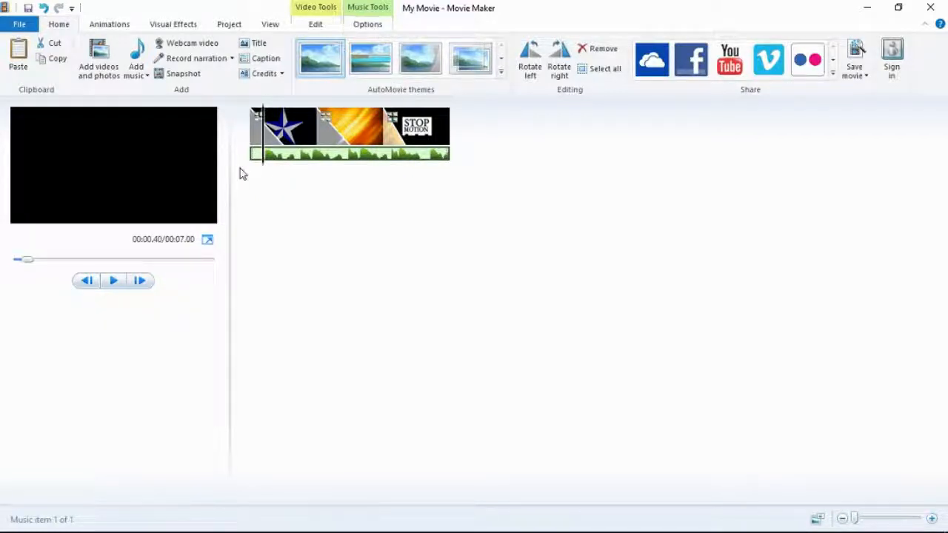
left_click(365, 24)
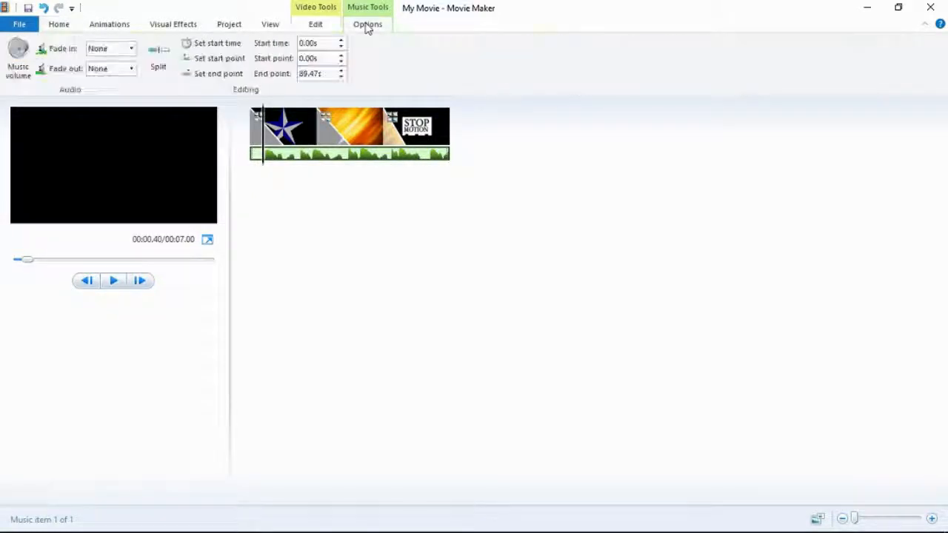
left_click(212, 59)
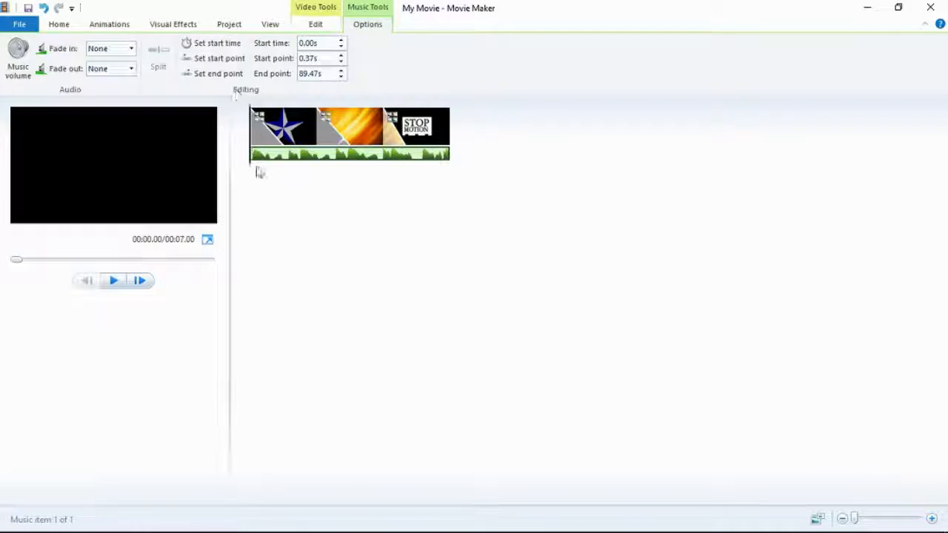
left_click(114, 281)
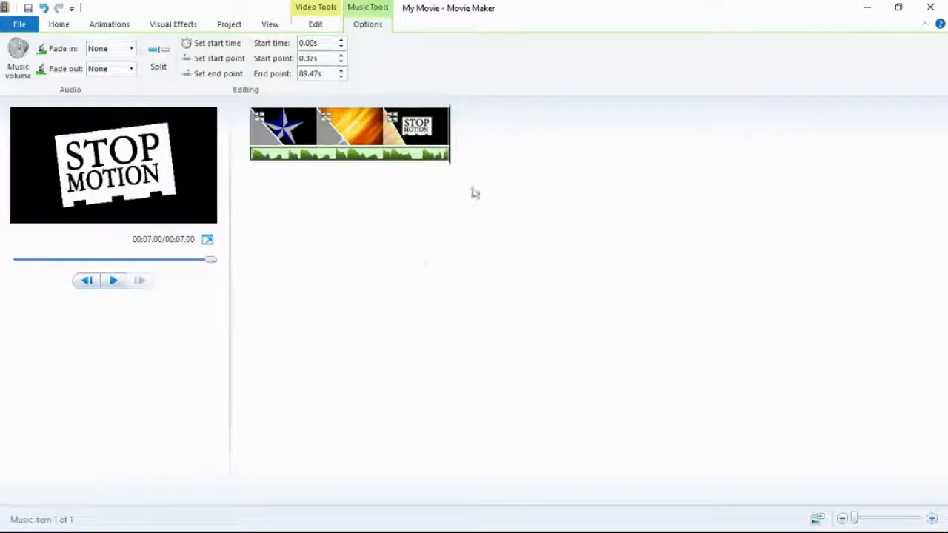
left_click_drag(451, 169, 222, 119)
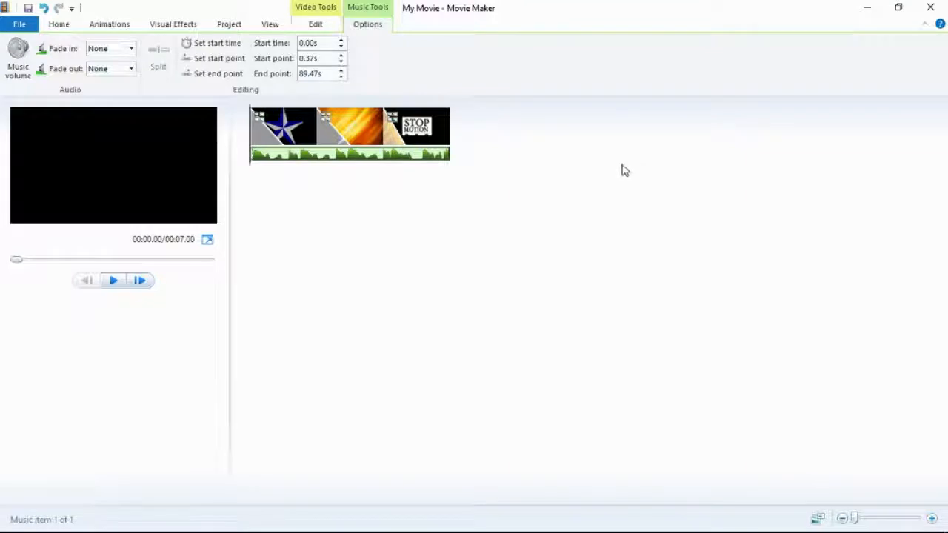
left_click(59, 25)
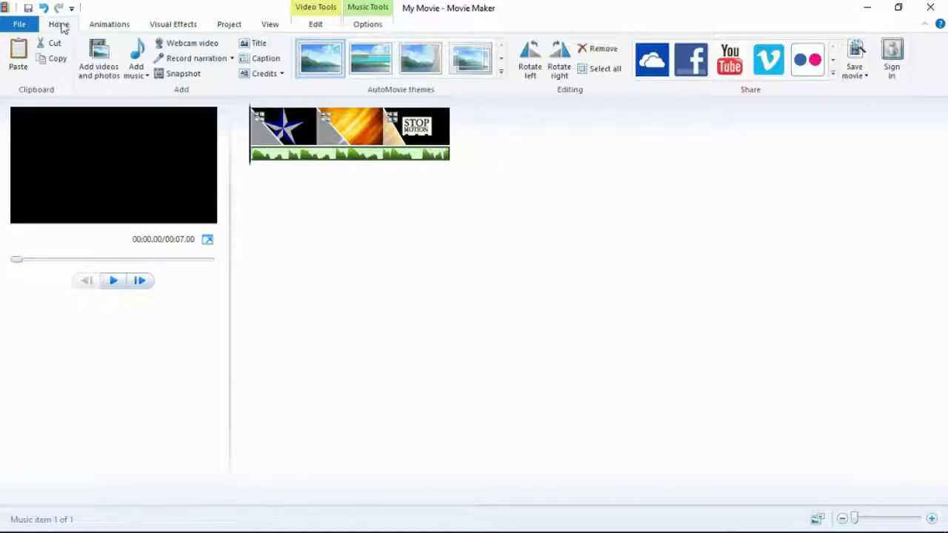
- Record a spoken narration over the preview and save the narration file
left_click(219, 62)
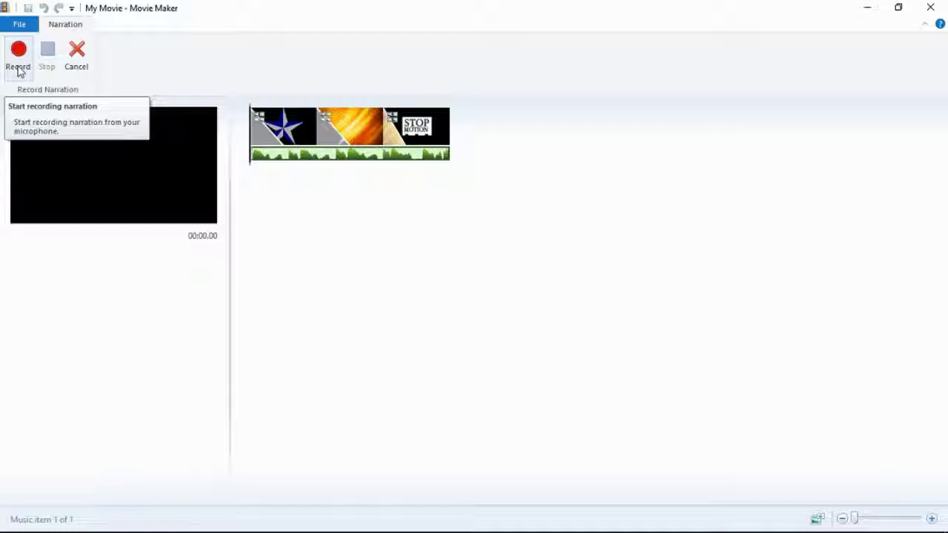
left_click(19, 60)
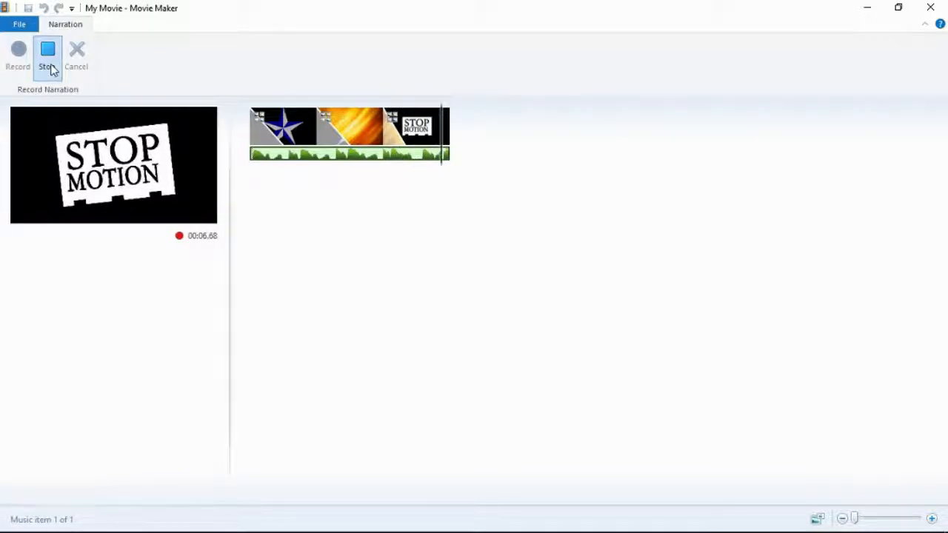
left_click(50, 69)
left_click(352, 309)
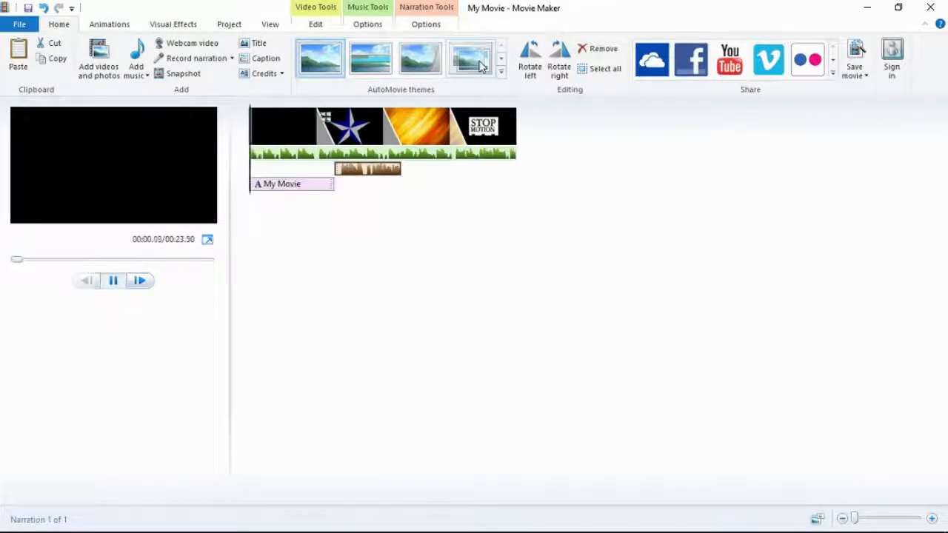
- Apply the second AutoMovie theme and preview the 31-second themed movie
left_click(501, 72)
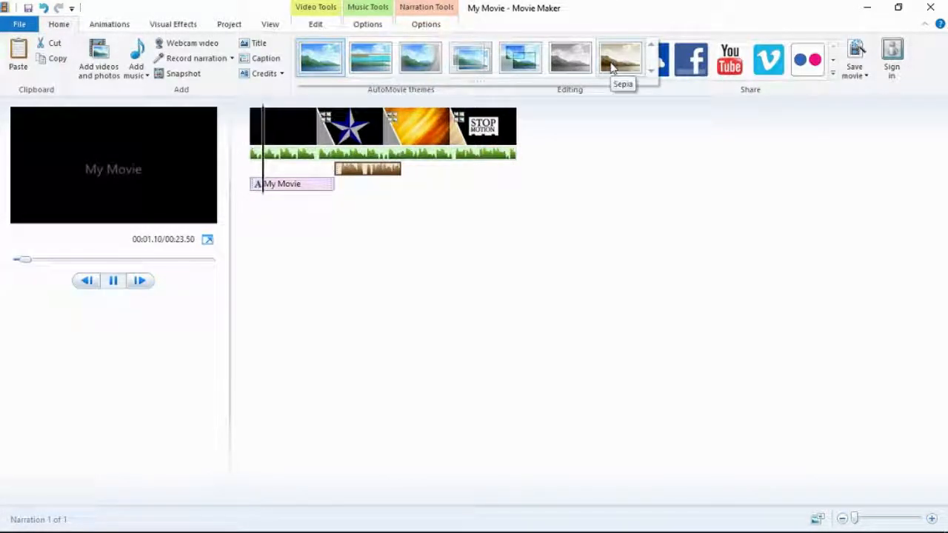
left_click(372, 49)
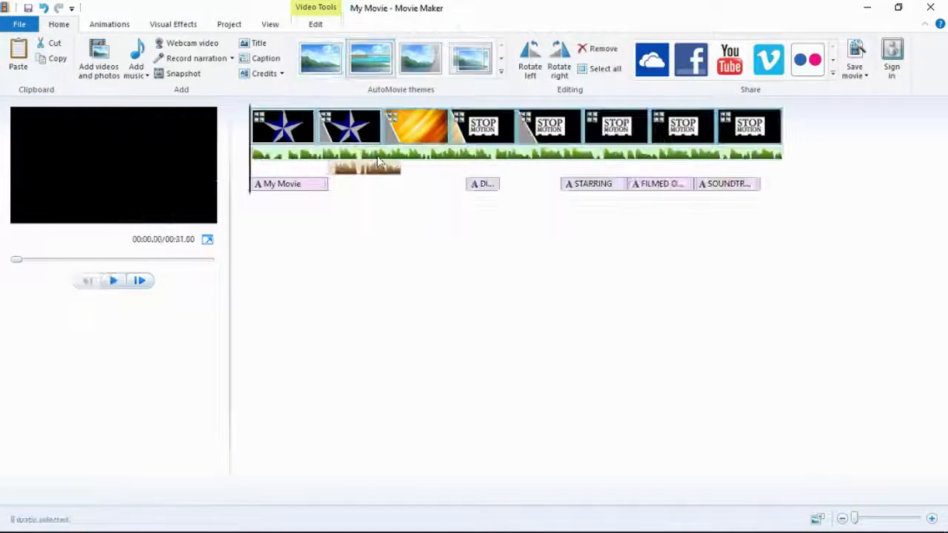
left_click(115, 281)
- Pause on the opening title, select the caption text and set it to size 72
left_click(115, 281)
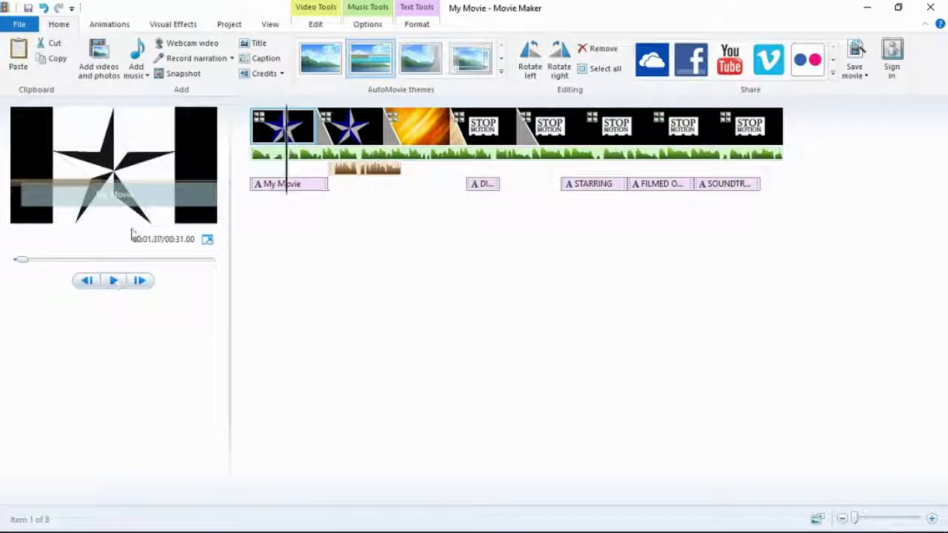
left_click(131, 198)
key("ctrl+a")
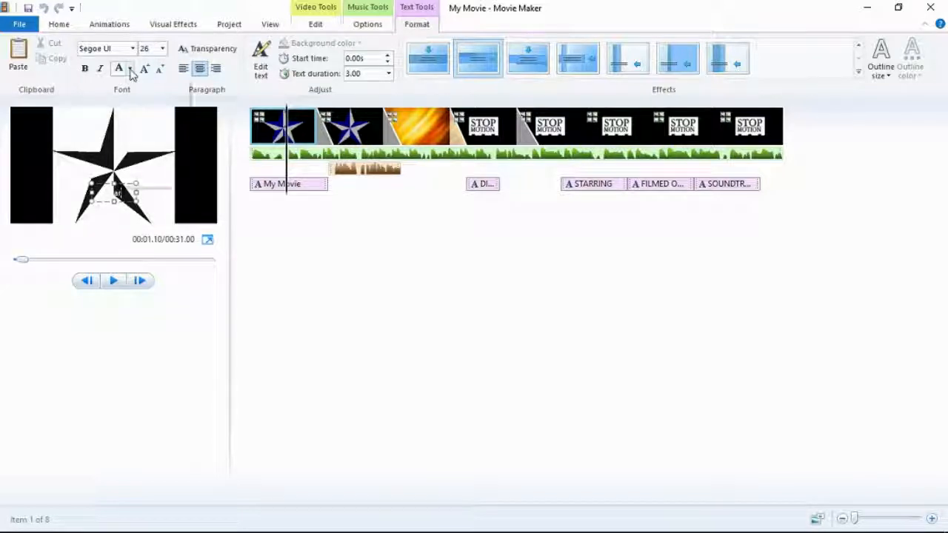
left_click(130, 68)
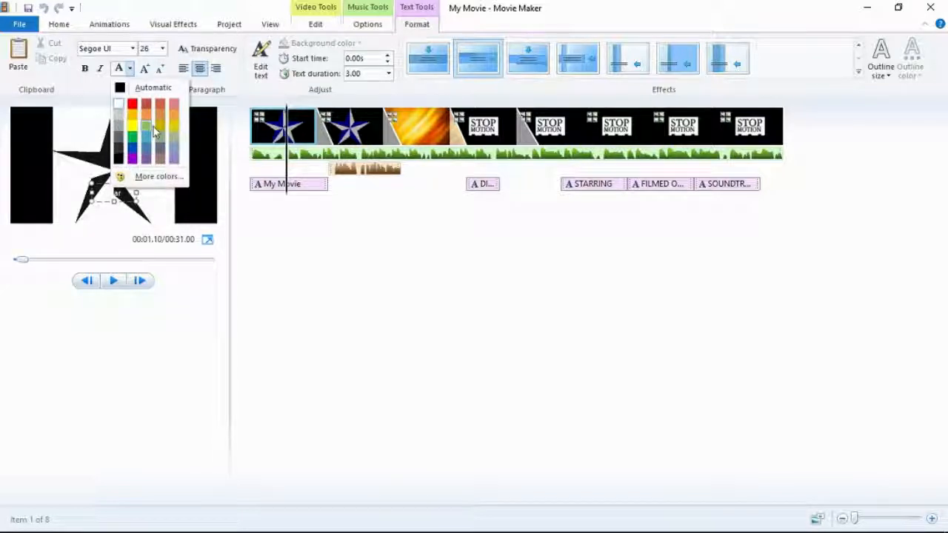
left_click(134, 122)
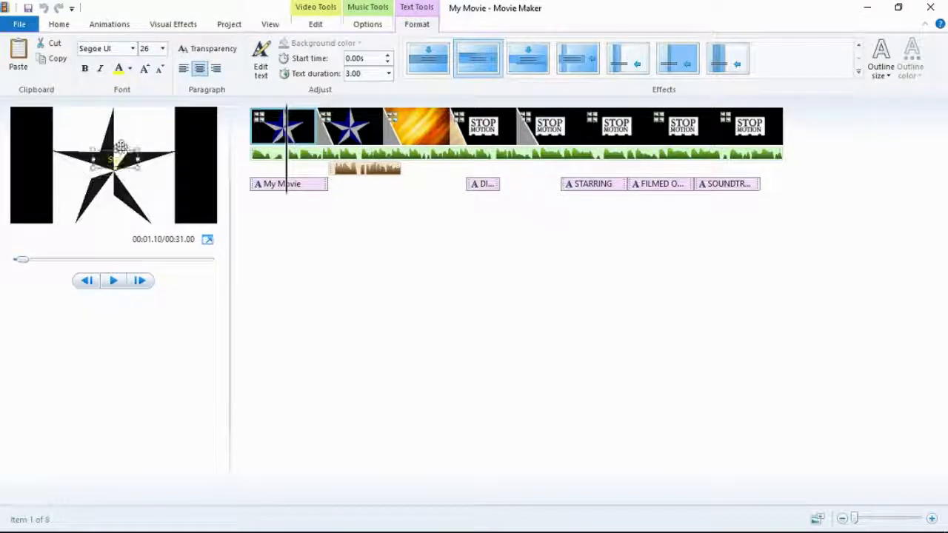
left_click(162, 49)
left_click(148, 240)
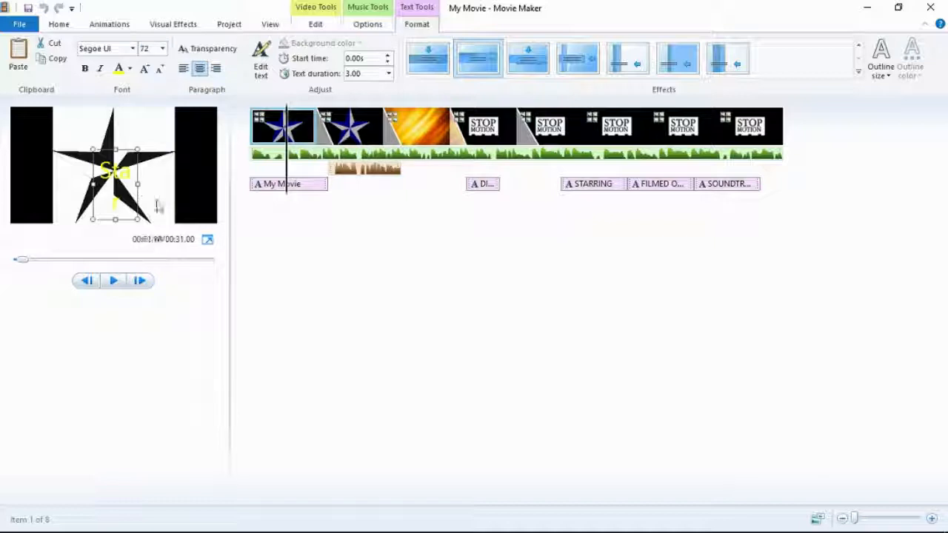
- Widen the caption box, switch its font to Permanent Marker and position it over the star
left_click_drag(138, 218, 155, 218)
left_click_drag(141, 150, 135, 148)
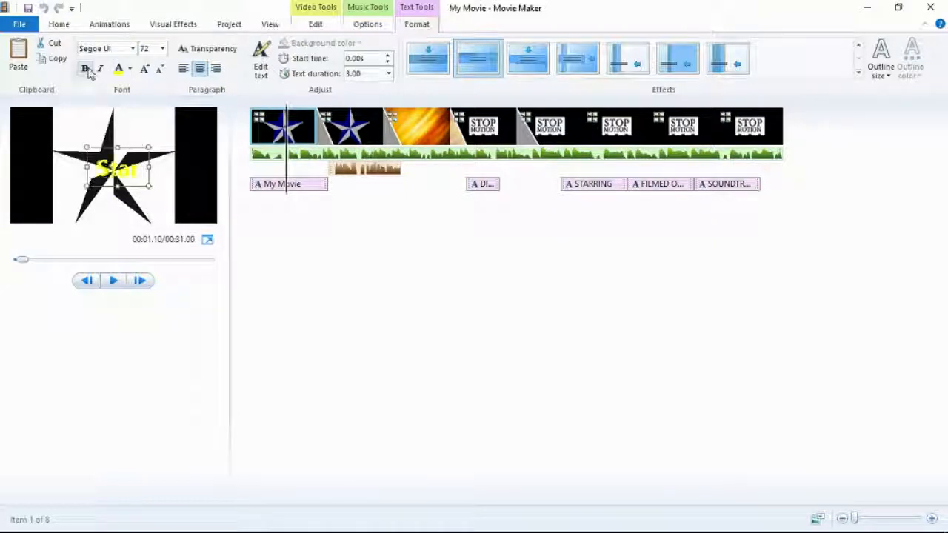
left_click(132, 49)
left_click(126, 147)
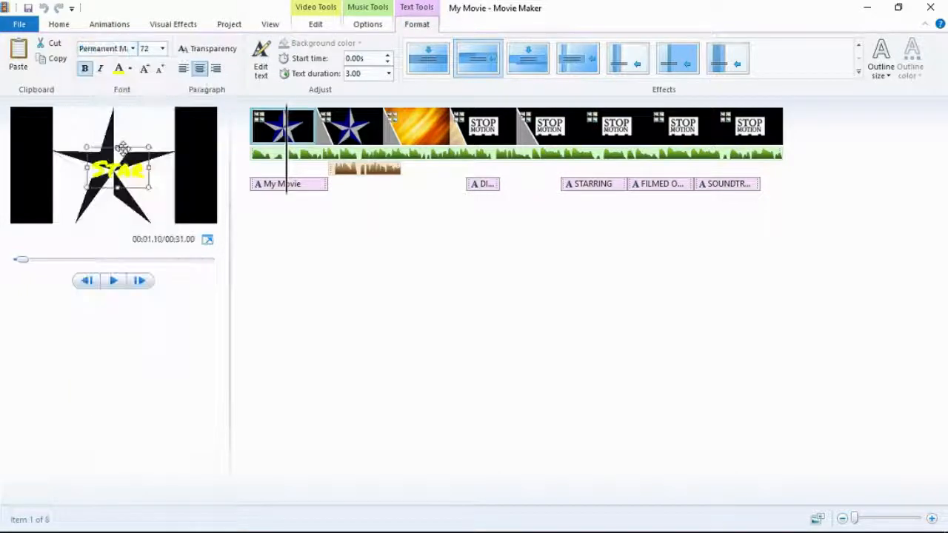
mouse_move(123, 147)
left_mouse_down()
mouse_move(119, 110)
mouse_move(91, 103)
mouse_move(93, 127)
mouse_move(116, 144)
left_mouse_up()
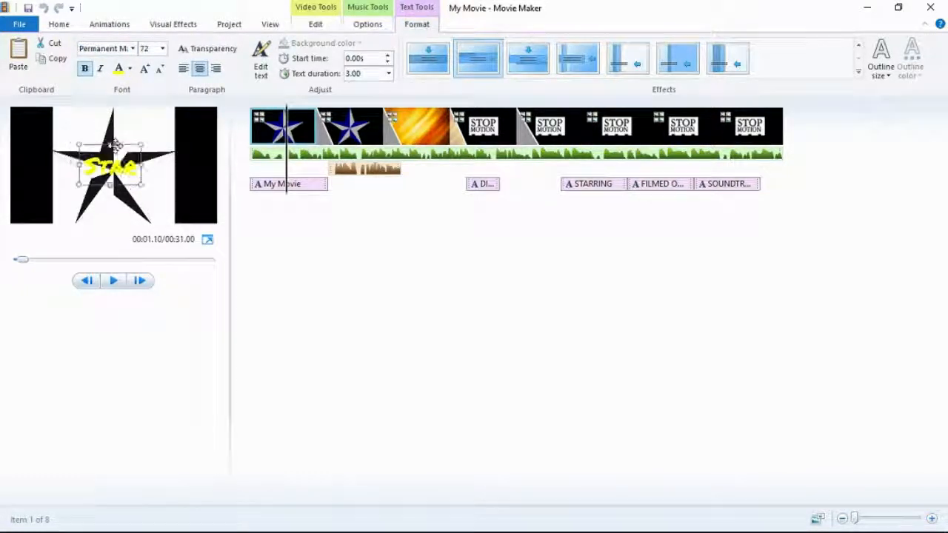
- Colour the Star caption blue, nudge it slightly lower, and play the movie from the start
left_click(130, 69)
left_click(121, 99)
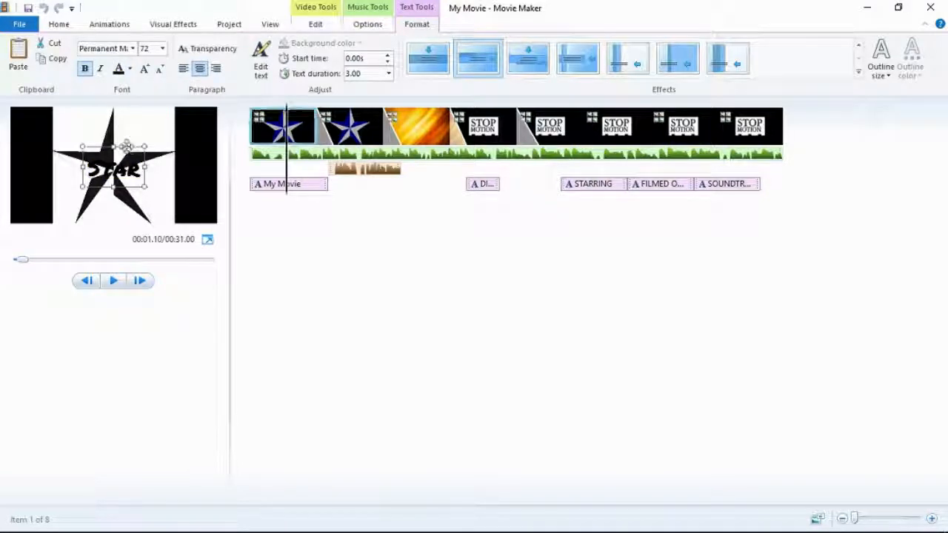
left_click(129, 69)
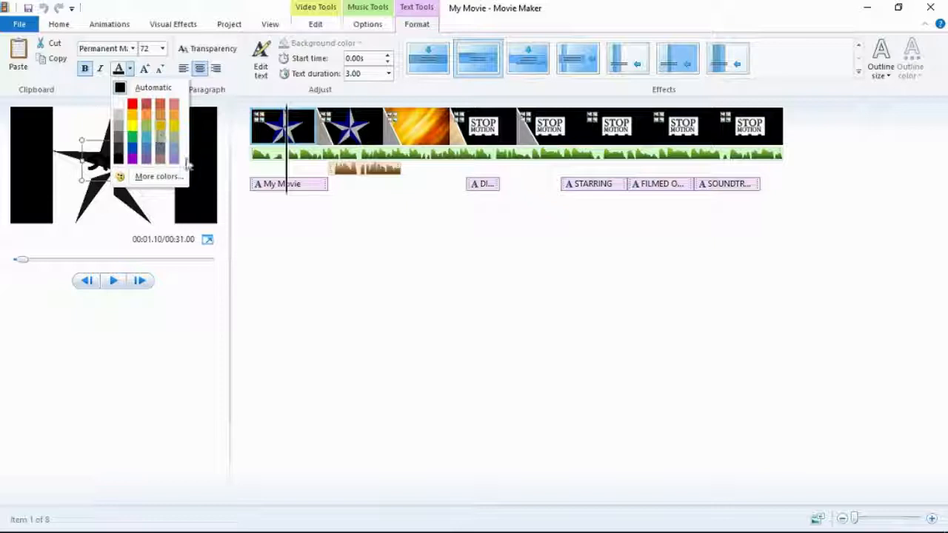
left_click(148, 149)
left_click_drag(130, 141, 132, 145)
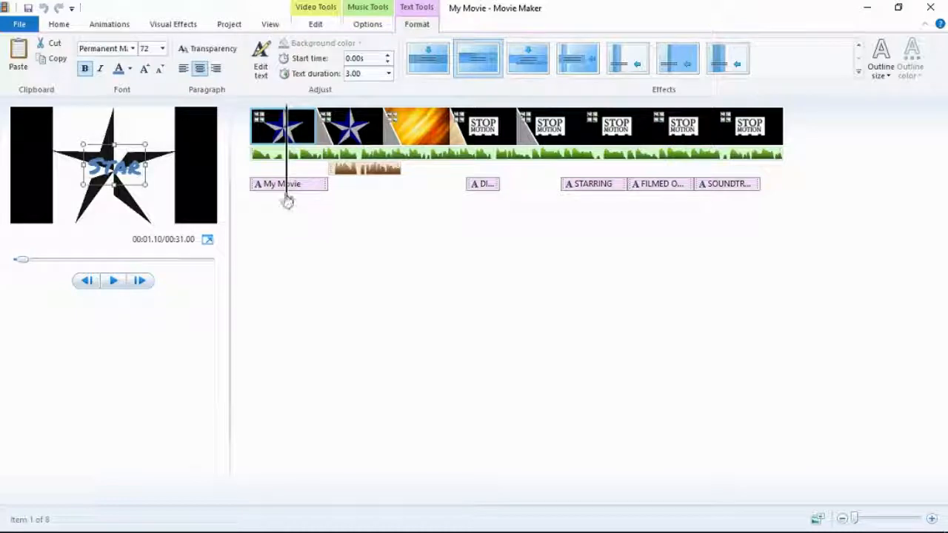
left_click(251, 196)
left_click(115, 282)
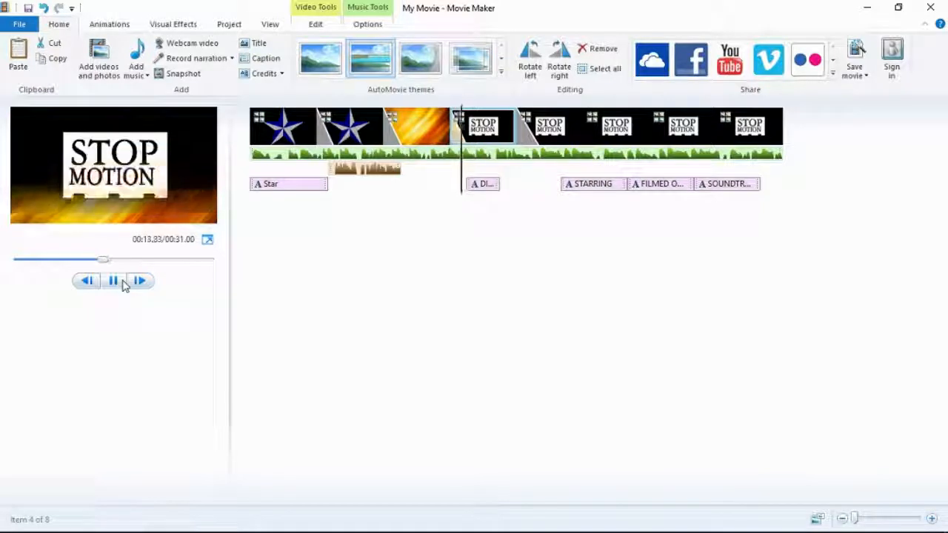
- Stop playback and apply an AutoMovie theme, trying Contemporary before settling on another
left_click(123, 284)
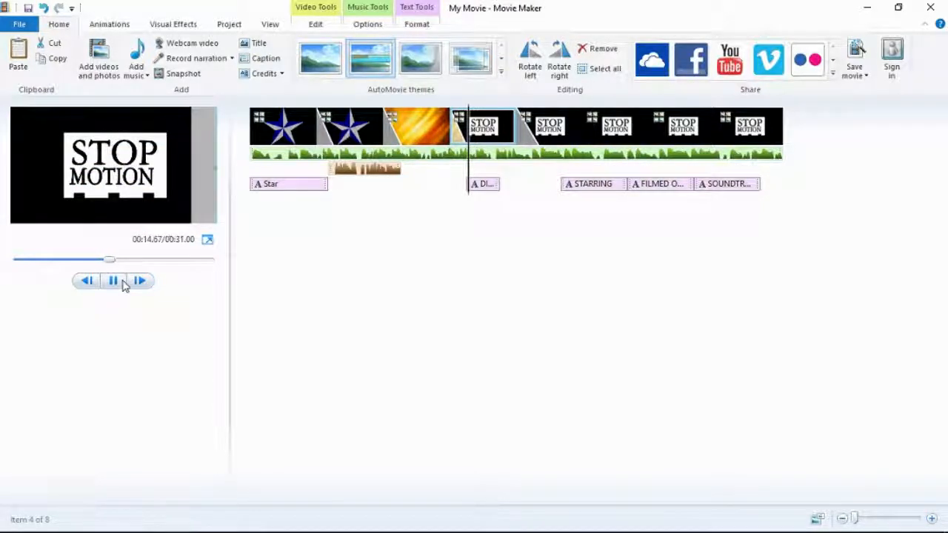
left_click(123, 284)
left_click(123, 282)
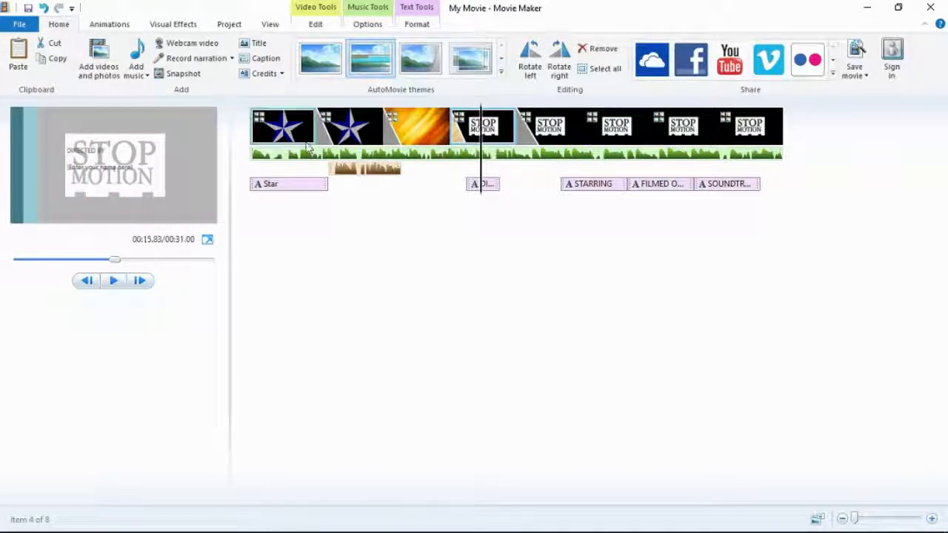
left_click(355, 58)
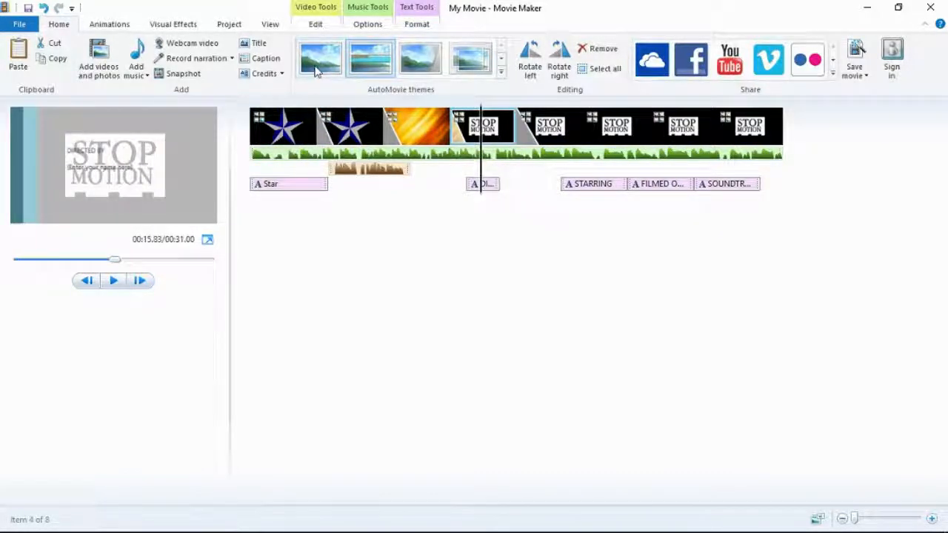
left_click(318, 65)
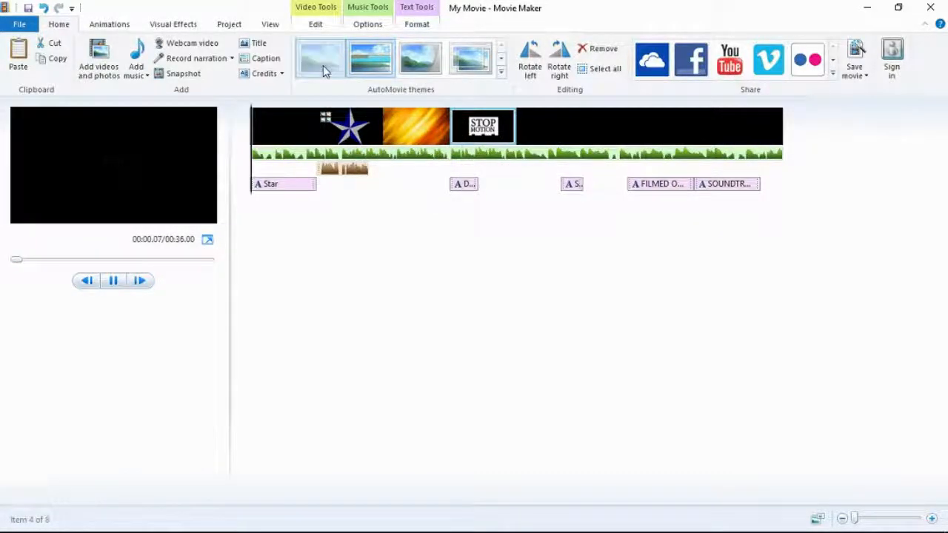
- Delete the four leftover captions after Star and the trailing black clips
left_click(465, 185)
key("Delete")
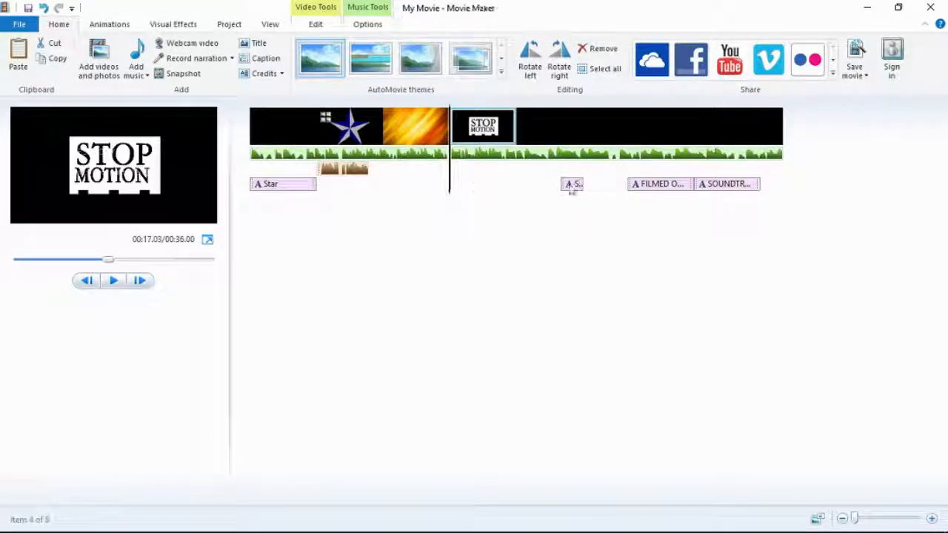
left_click(572, 184)
key("Delete")
left_click(645, 187)
key("Delete")
left_click(741, 190)
key("Delete")
left_click(745, 144)
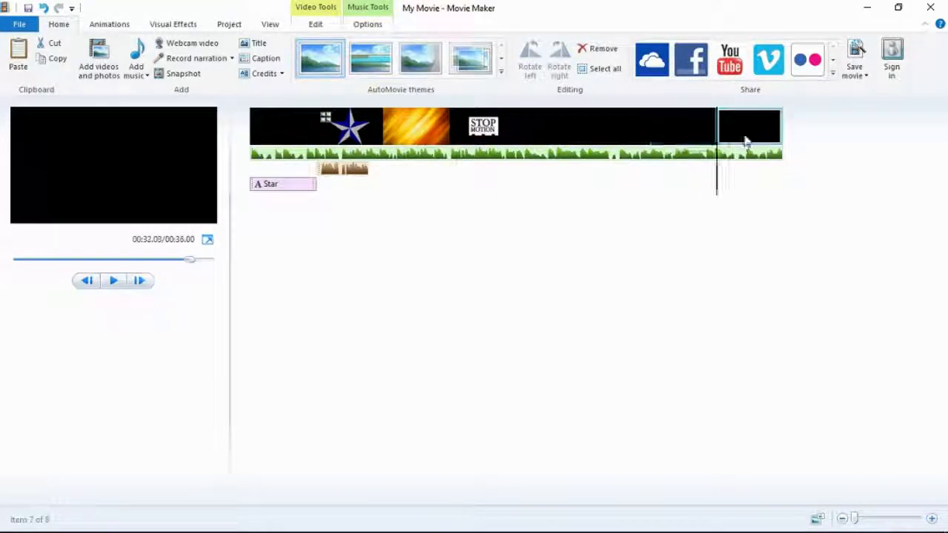
key("Delete")
key("Delete")
key("Delete")
key("Delete")
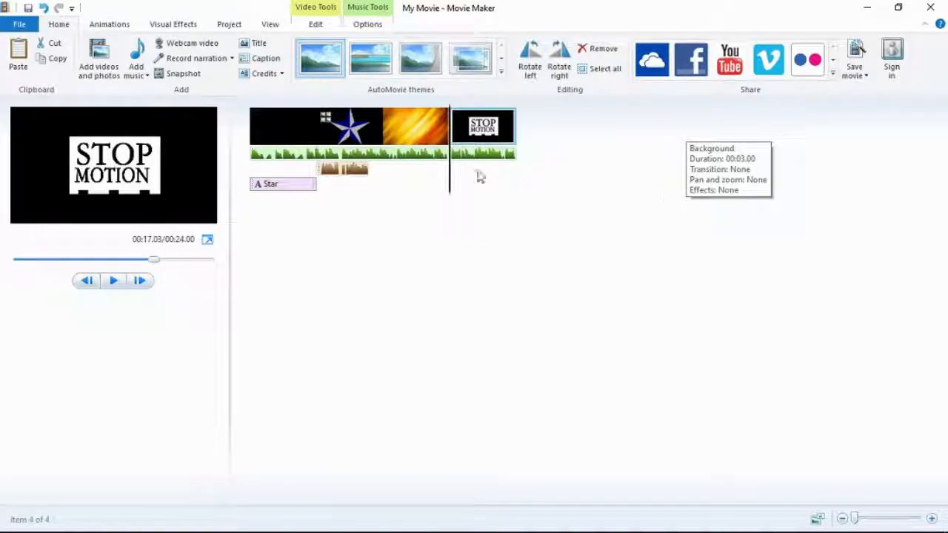
left_click(344, 169)
left_click(264, 182)
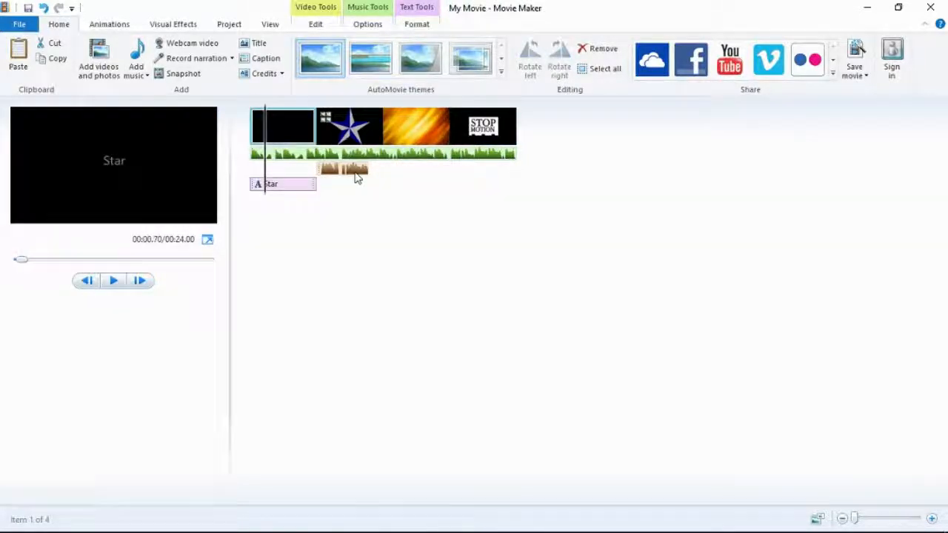
- Set the star clip and the 7-second STOP MOTION clip to 3 seconds each
left_click(354, 171)
left_click(377, 129)
left_click(366, 24)
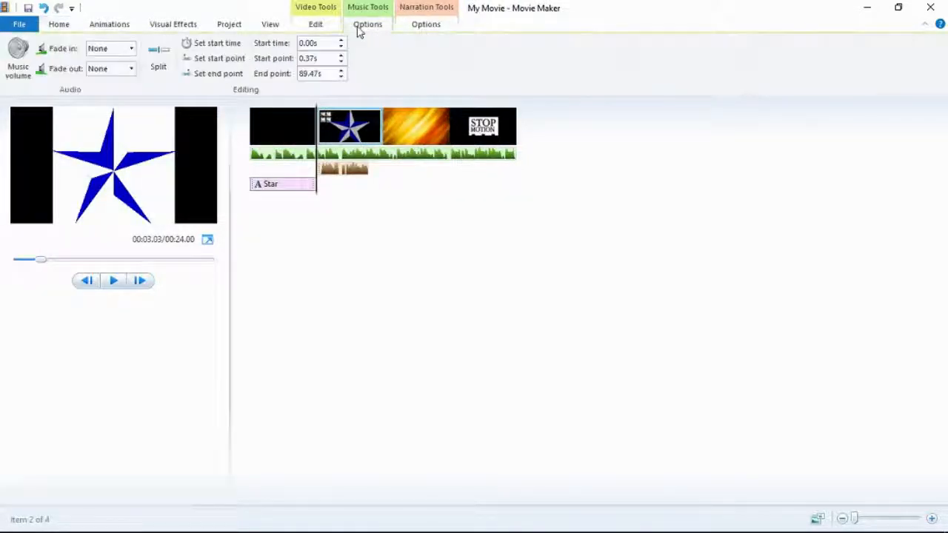
left_click(317, 24)
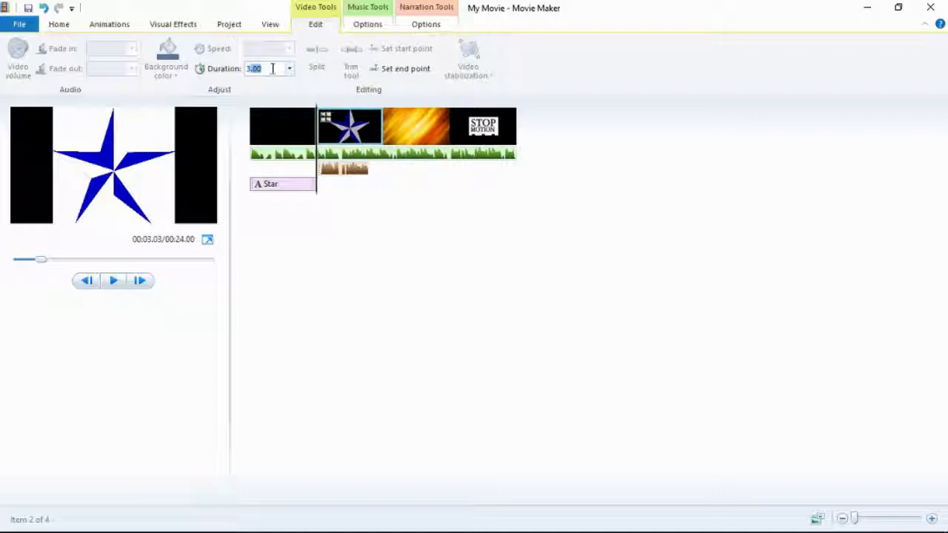
key("Return")
left_click(394, 130)
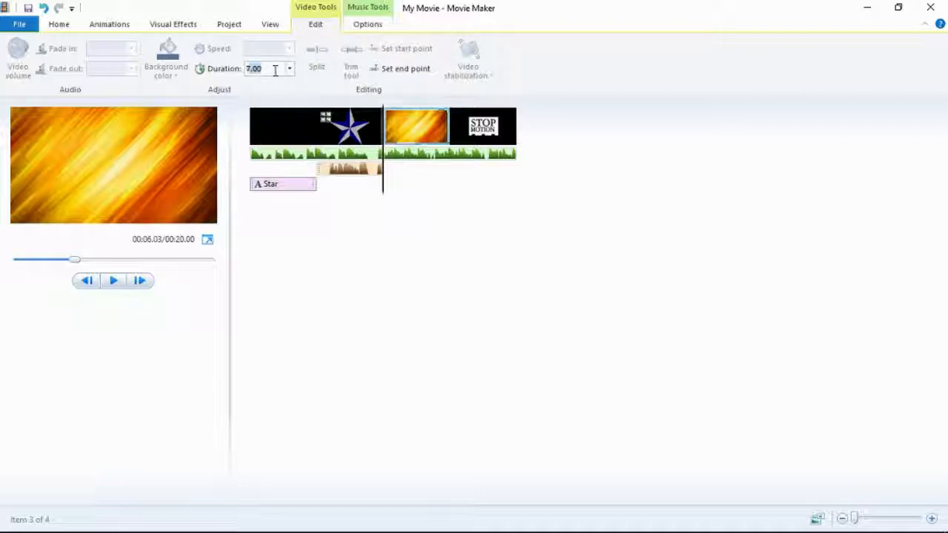
left_click(483, 128)
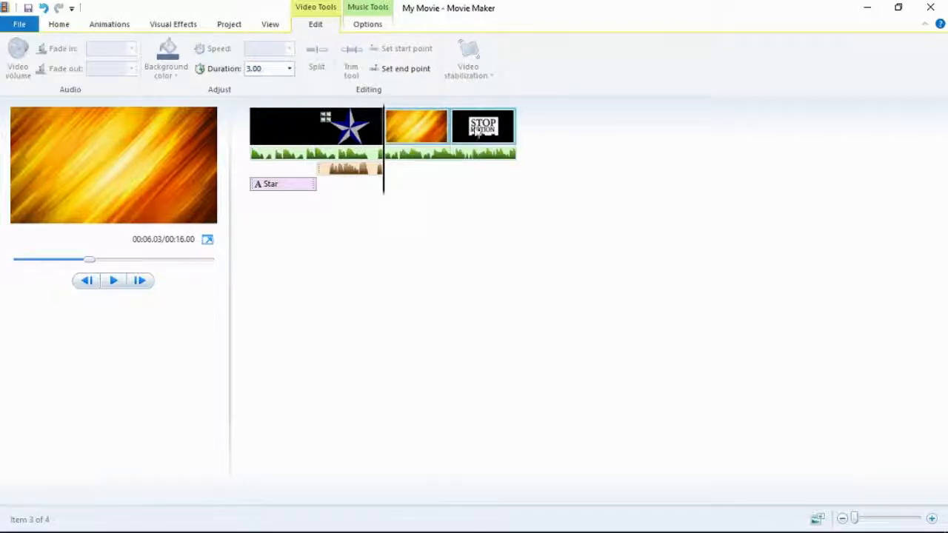
left_click(281, 74)
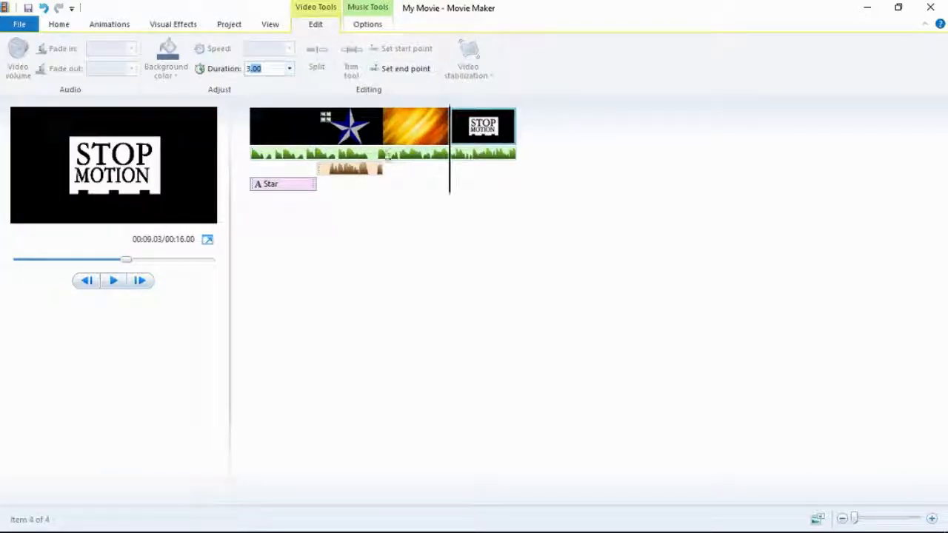
key("Return")
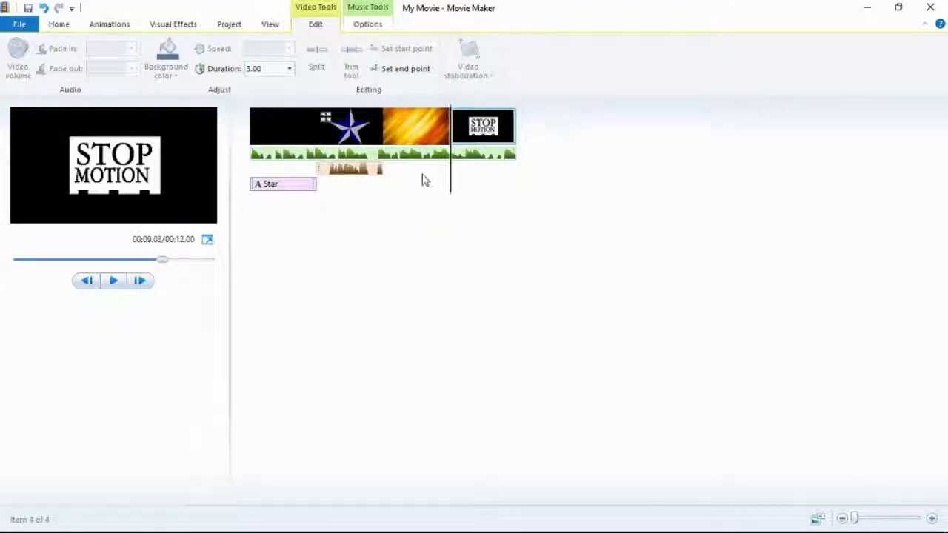
- Delete the black Star title clip from the start of the movie
left_click(282, 120)
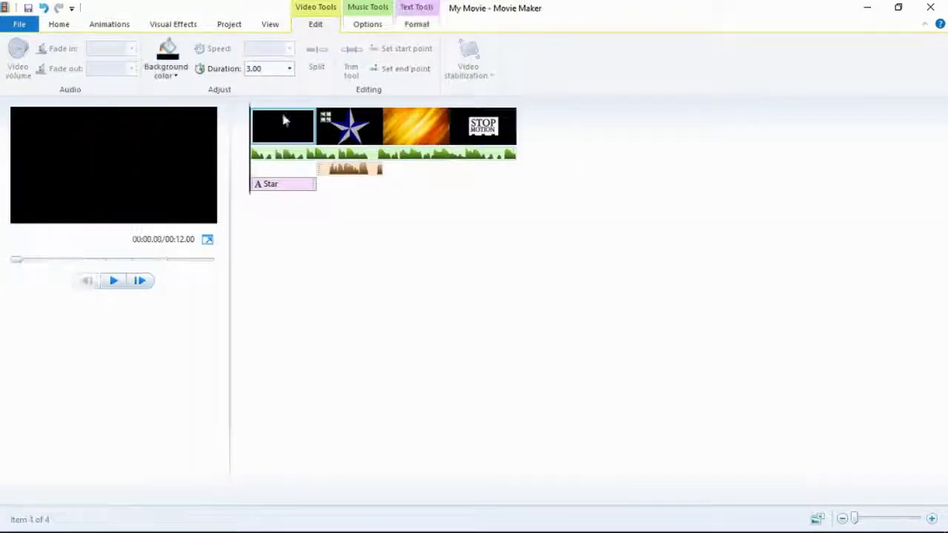
left_click(112, 282)
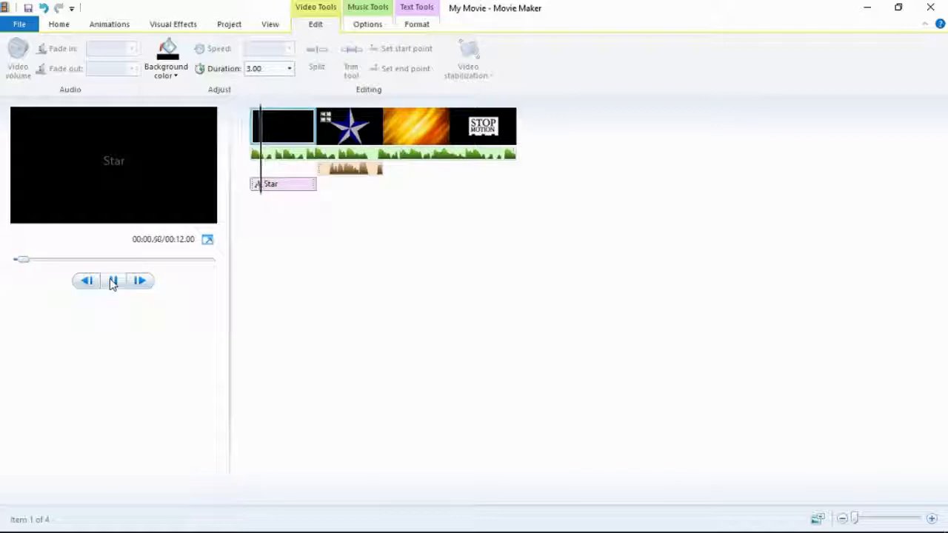
key("Delete")
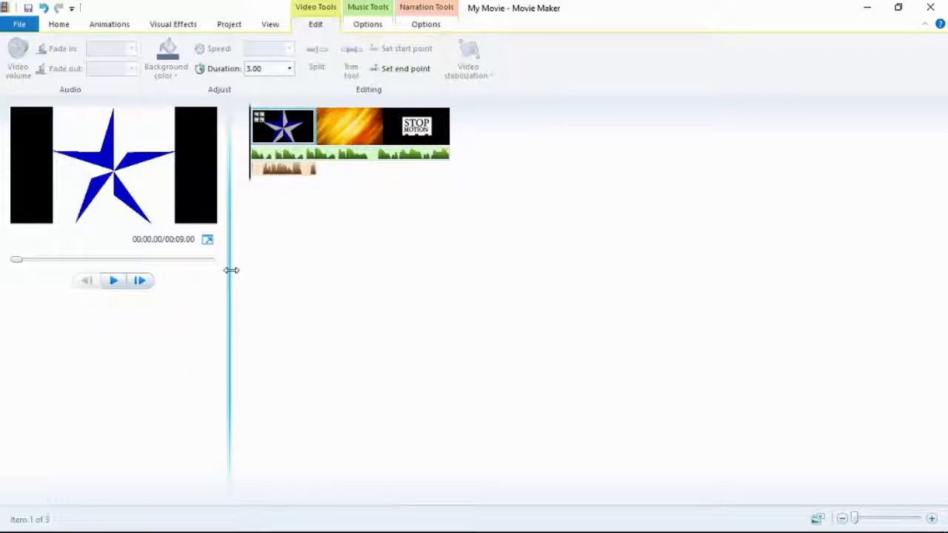
- Watch the three-clip slideshow in an enlarged preview, then shrink the preview back
left_click_drag(231, 271, 941, 269)
left_click(352, 485)
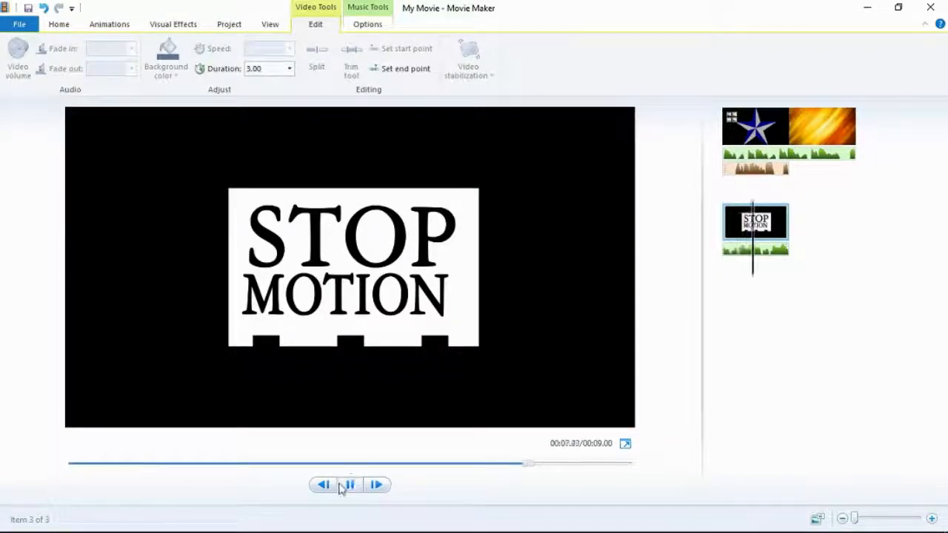
left_click(349, 485)
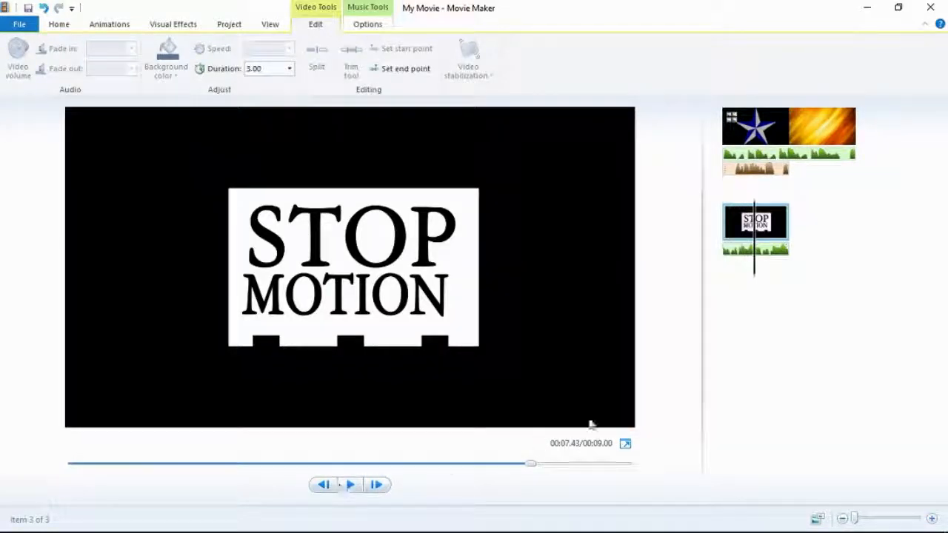
left_click_drag(703, 373, 465, 365)
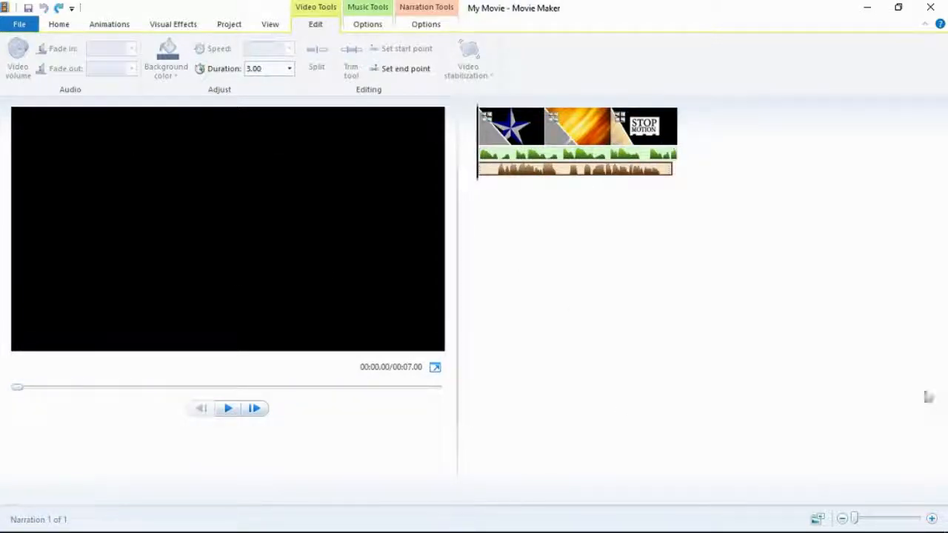
- Apply the Contemporary AutoMovie theme and replay the 7-second slideshow in a larger preview
left_click(61, 25)
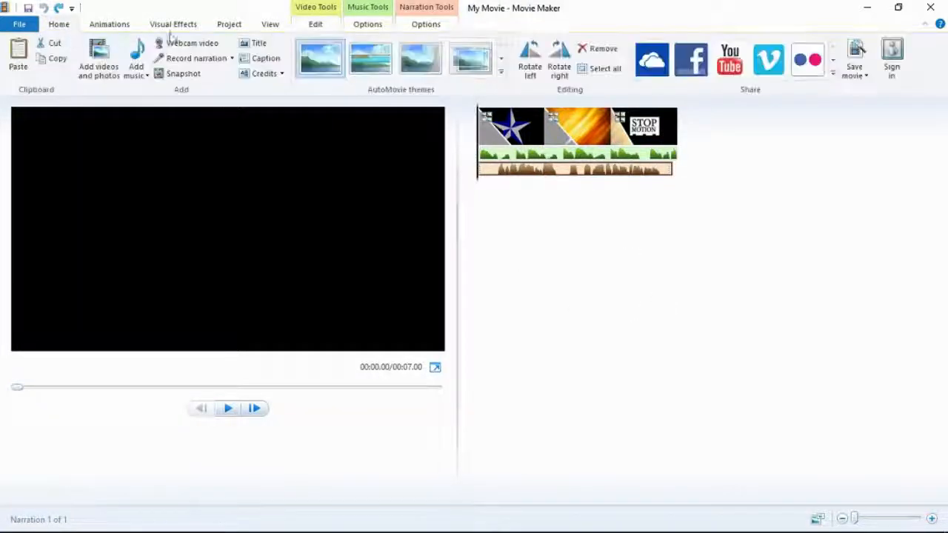
left_click(363, 60)
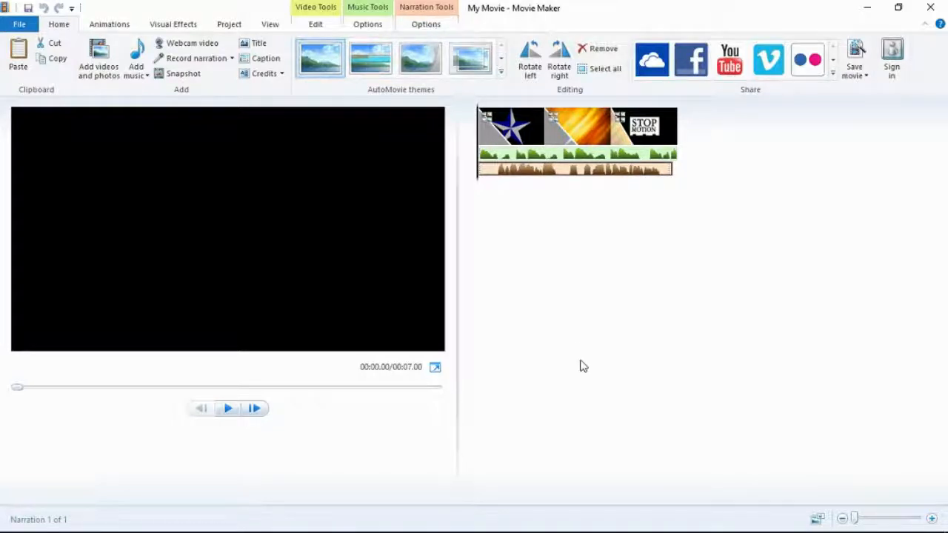
left_click_drag(457, 349, 628, 345)
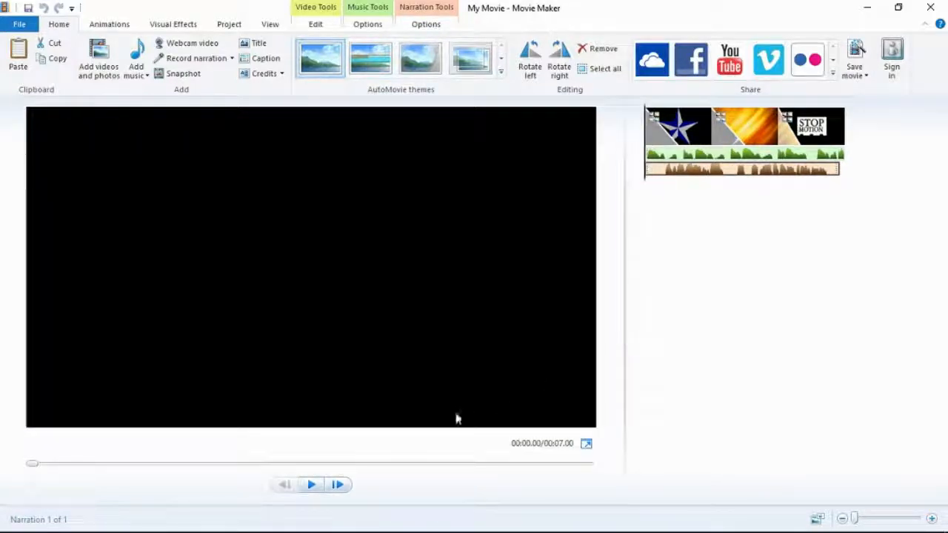
left_click(311, 484)
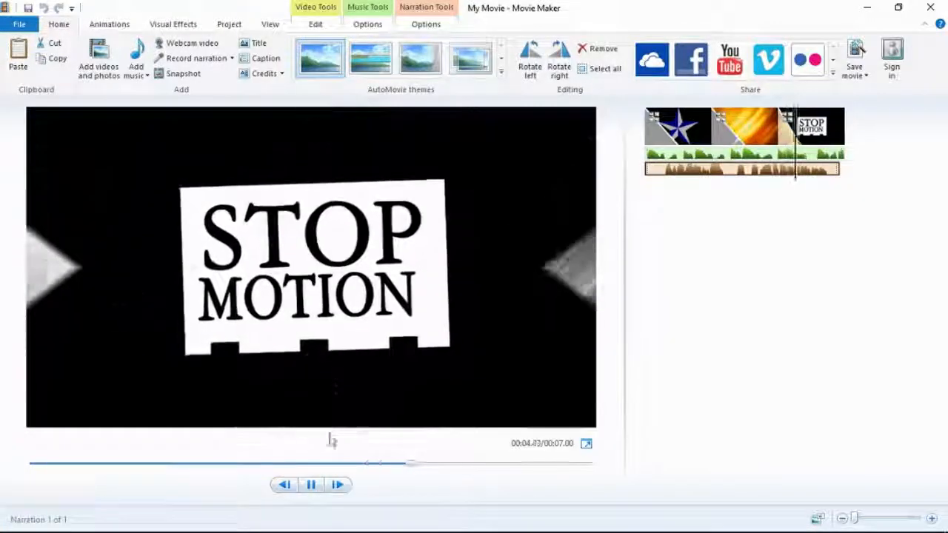
left_click(311, 486)
left_click_drag(628, 291, 328, 274)
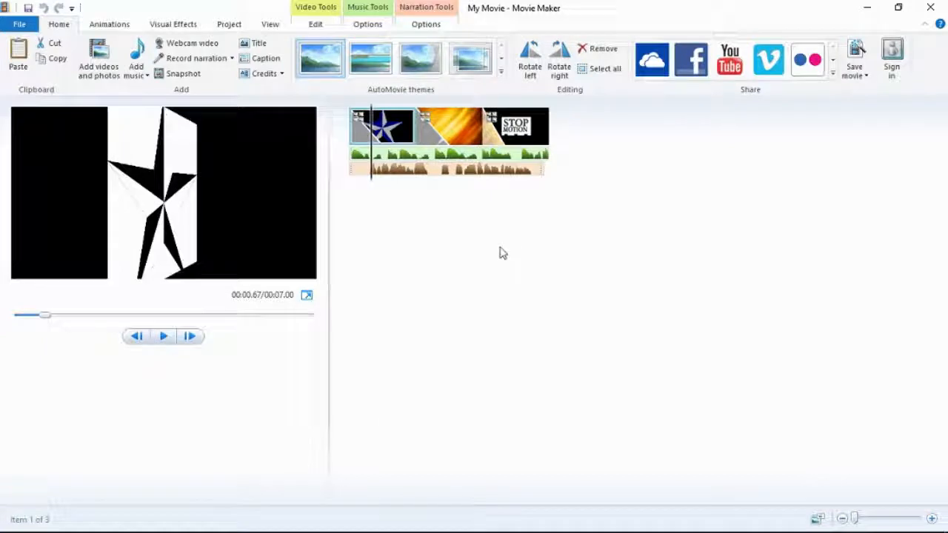